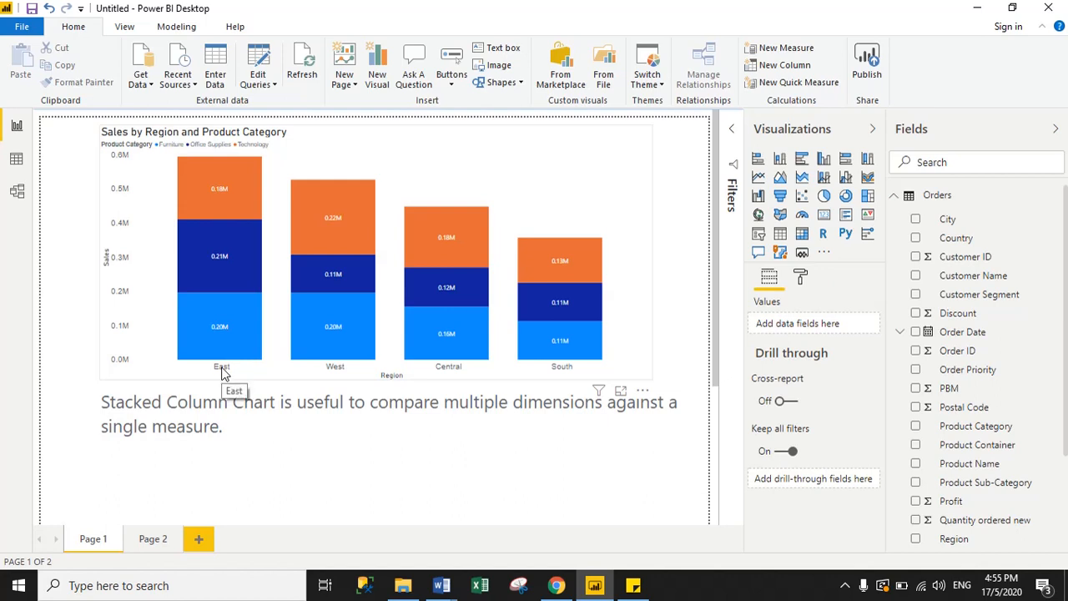
Inspect the sales figures of each product category in the East and West columns on Page 1
mouse_move(219, 333)
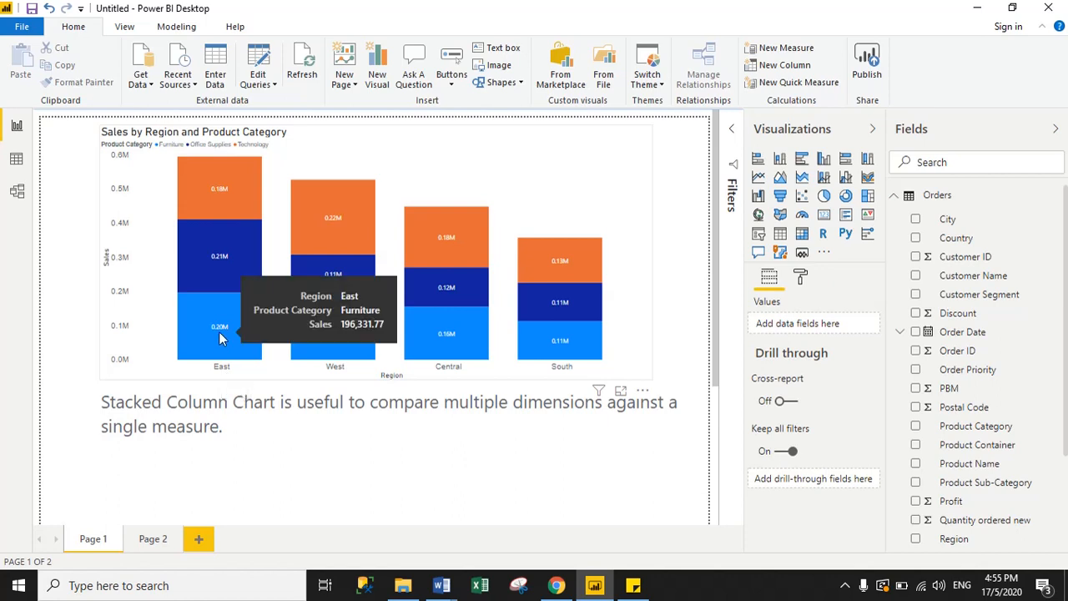
mouse_move(218, 277)
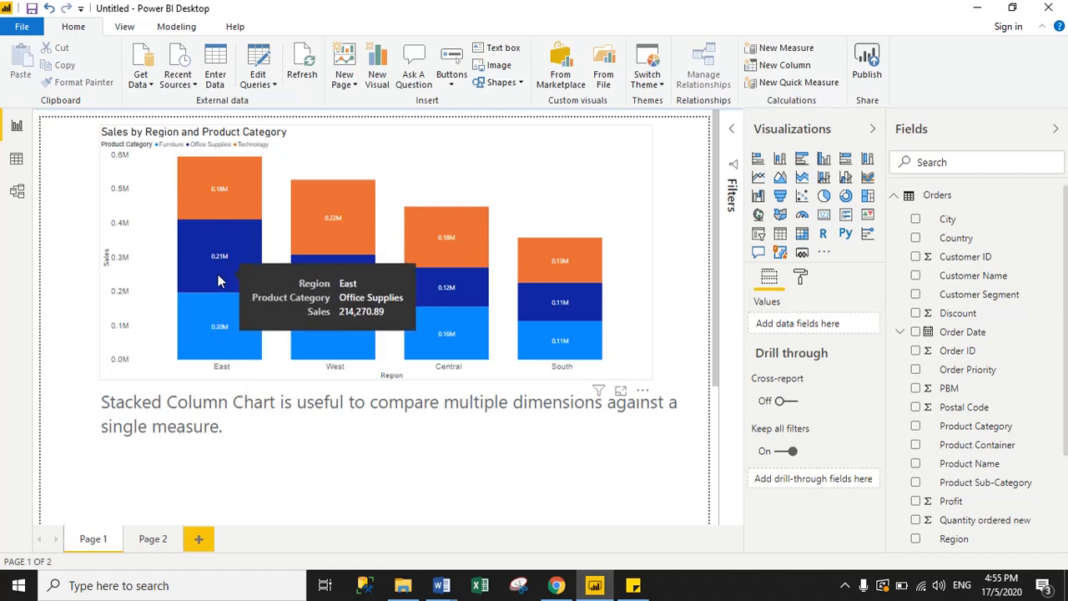
mouse_move(198, 213)
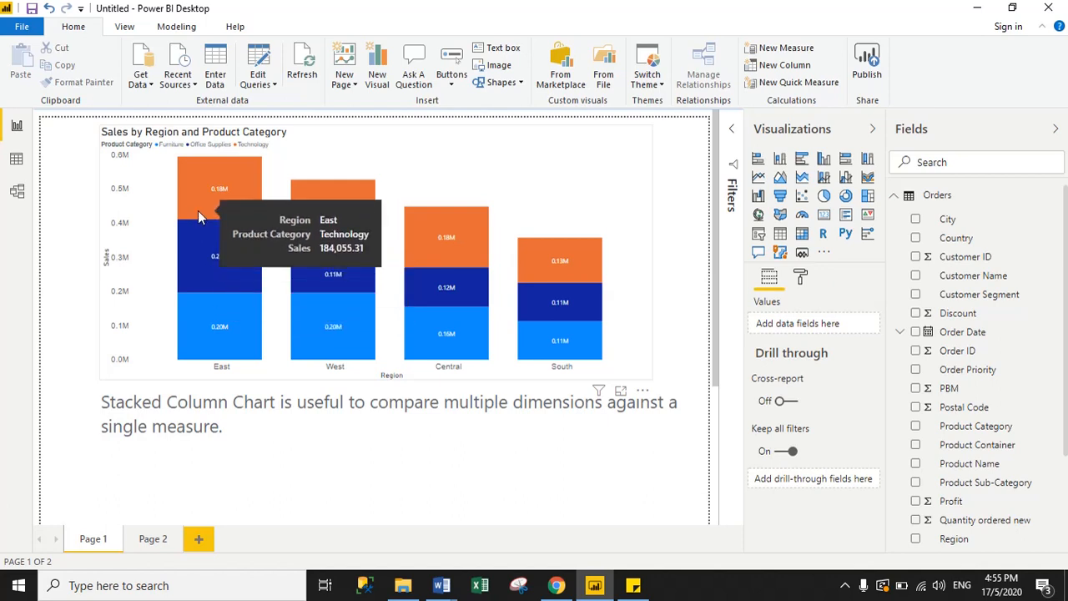
mouse_move(342, 354)
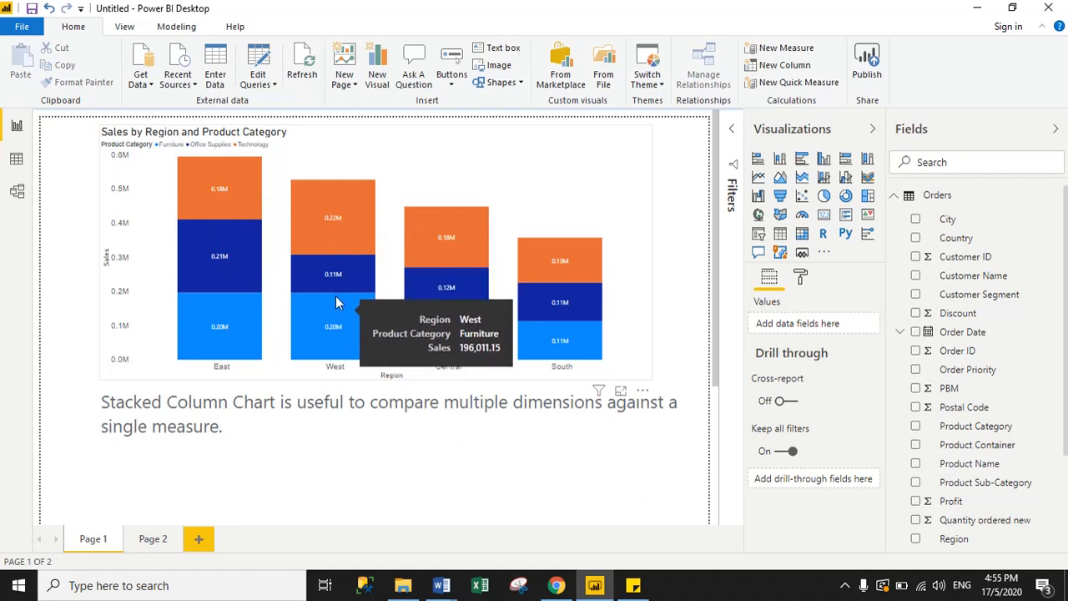
mouse_move(333, 287)
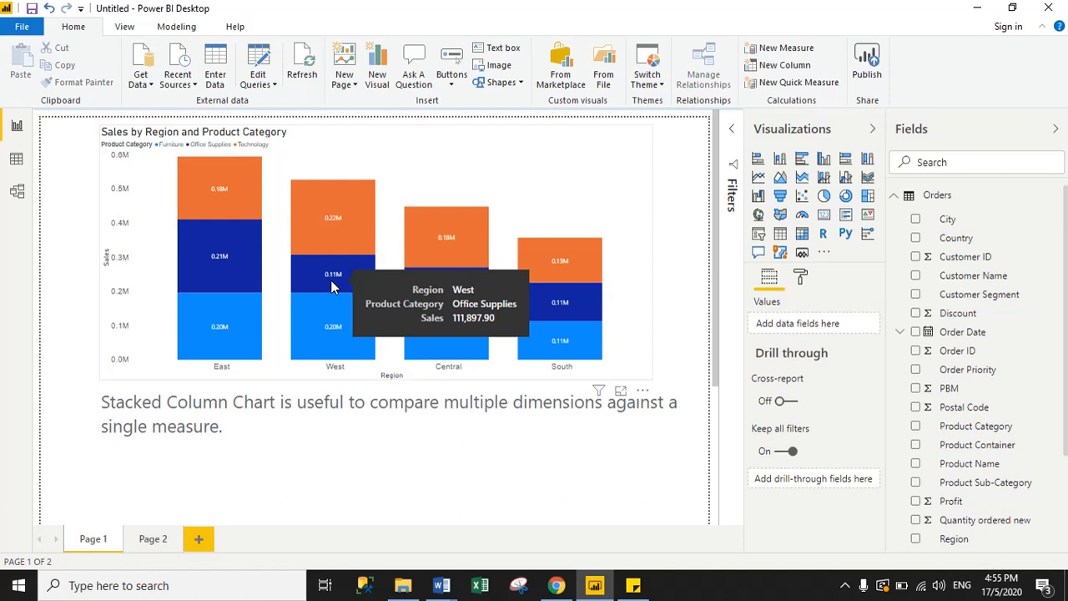
mouse_move(339, 239)
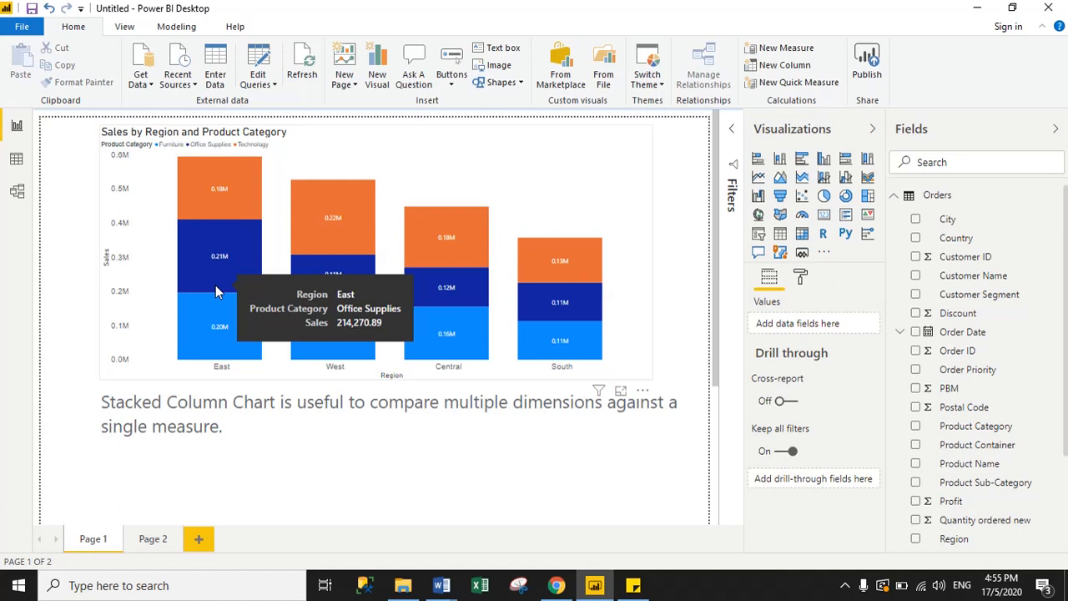
Add a stacked column chart to Page 2, then reposition and enlarge it on the canvas
click(145, 539)
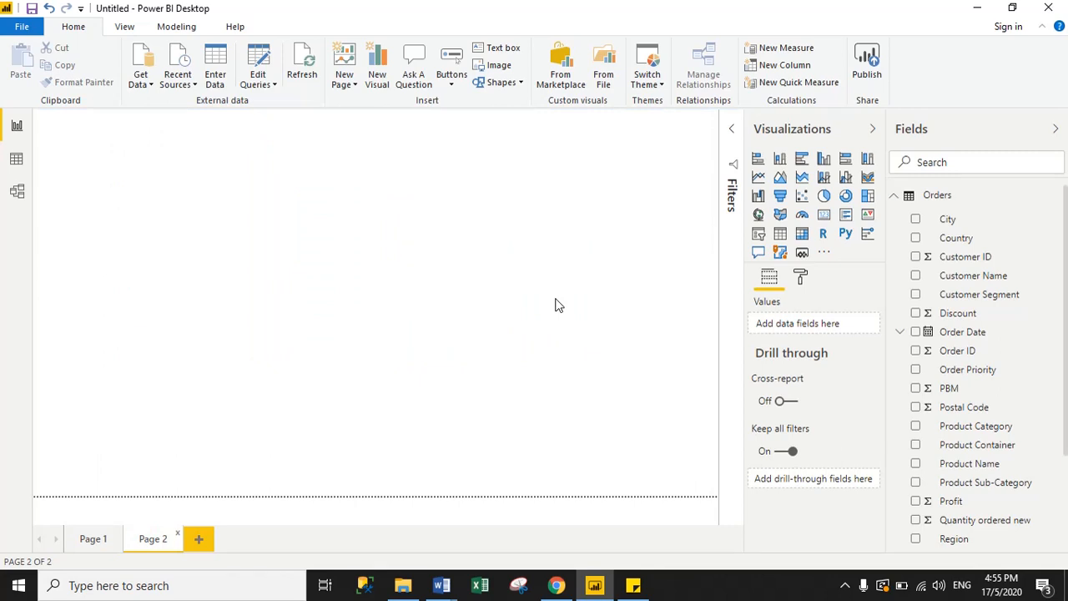
click(780, 158)
drag(136, 196, 268, 242)
drag(314, 304, 470, 370)
Assign Region to the chart's axis, Product Category to its legend and Sales to its value
scroll(1062, 380, down, 3)
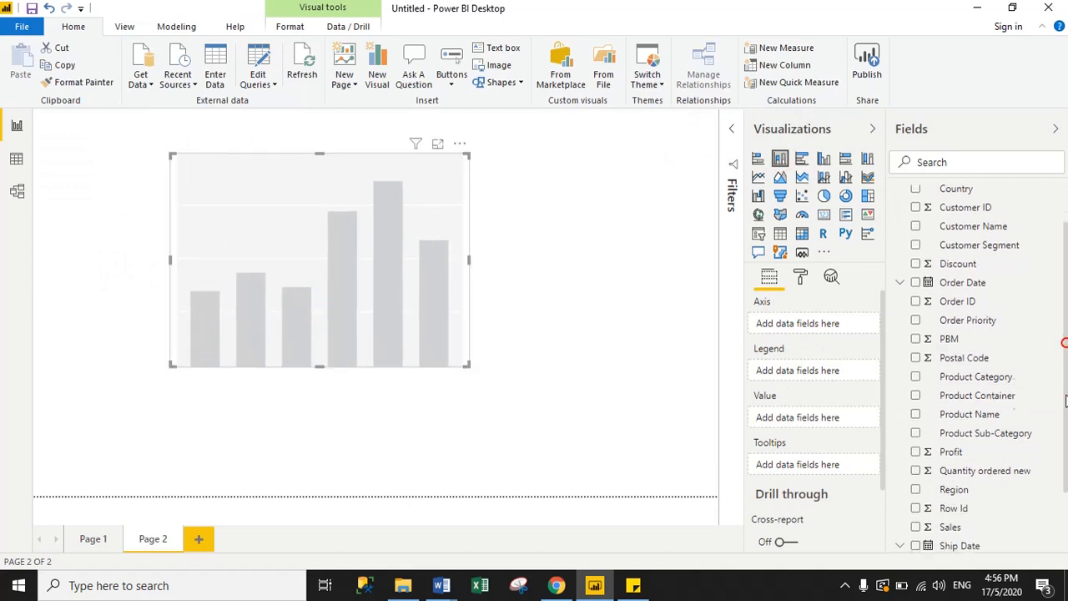
drag(954, 452, 787, 334)
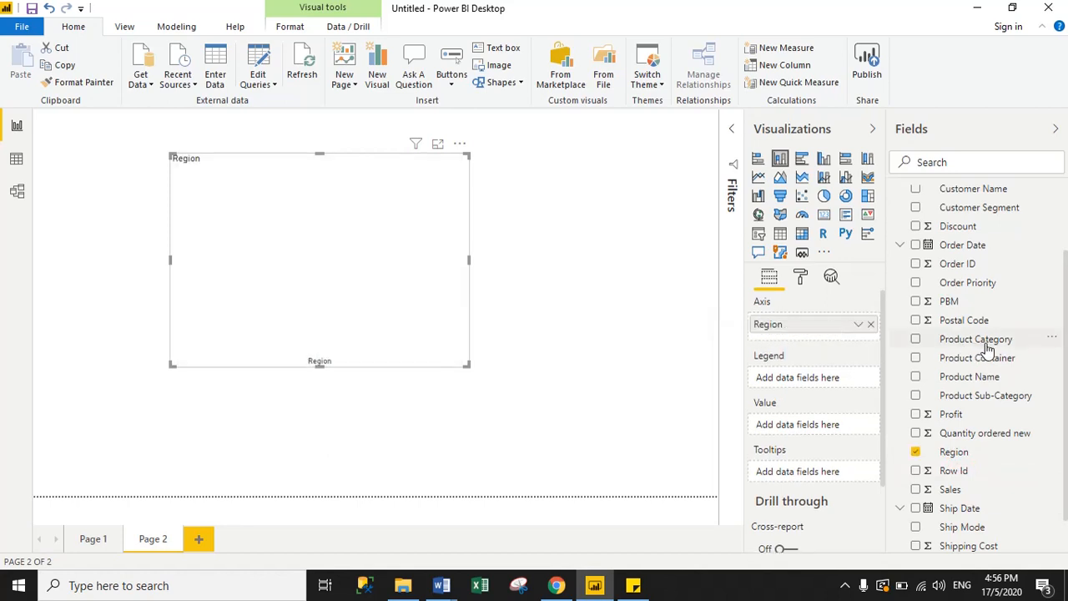
drag(968, 340, 811, 379)
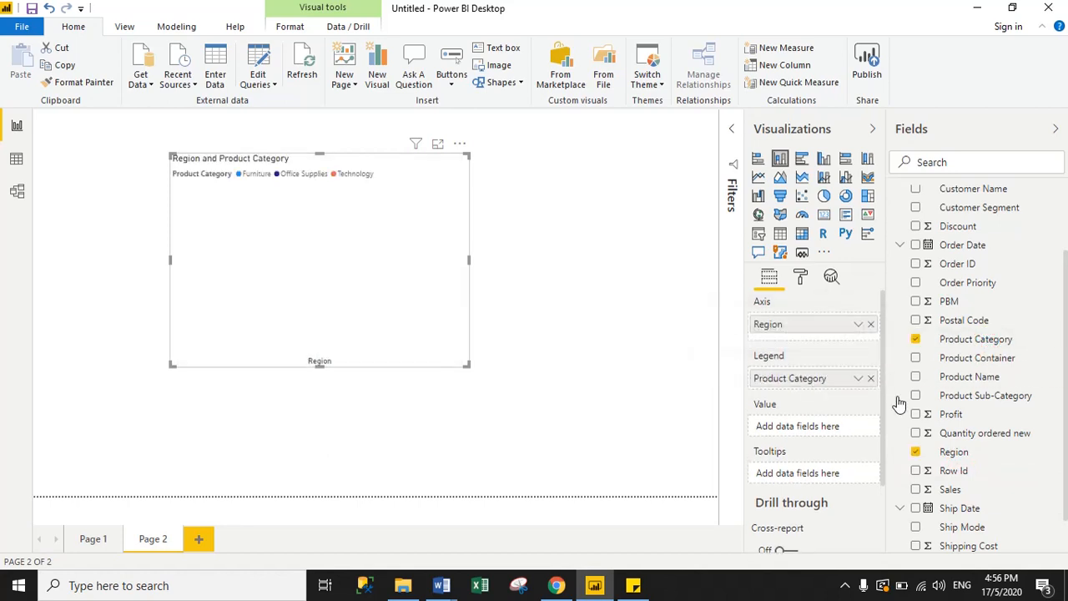
scroll(1065, 410, down, 1)
drag(951, 447, 802, 427)
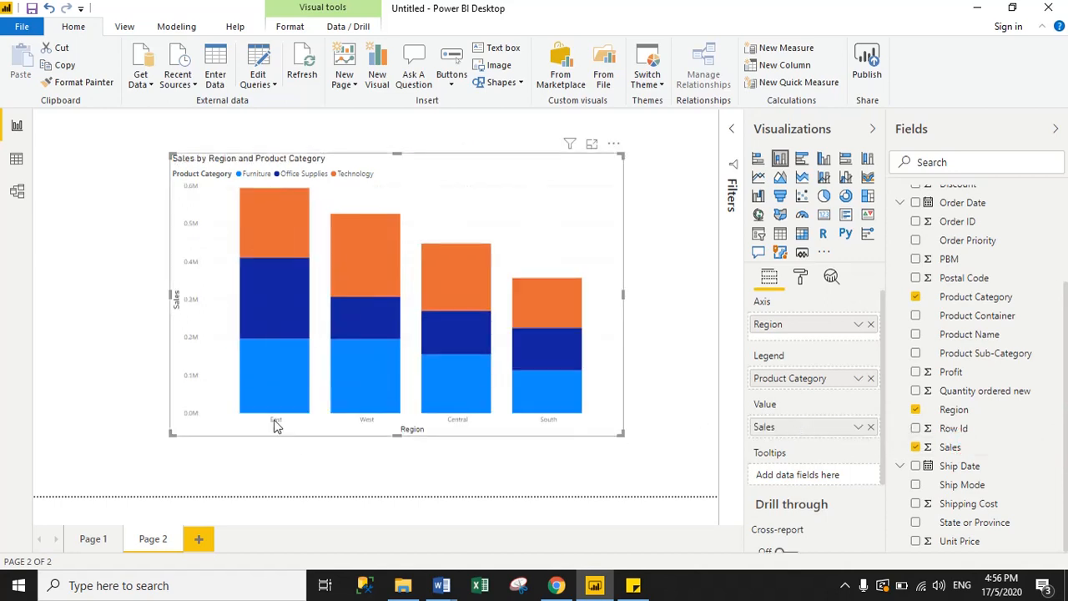
Highlight the East column, inspect the sales of its product categories and clear the highlight
click(277, 425)
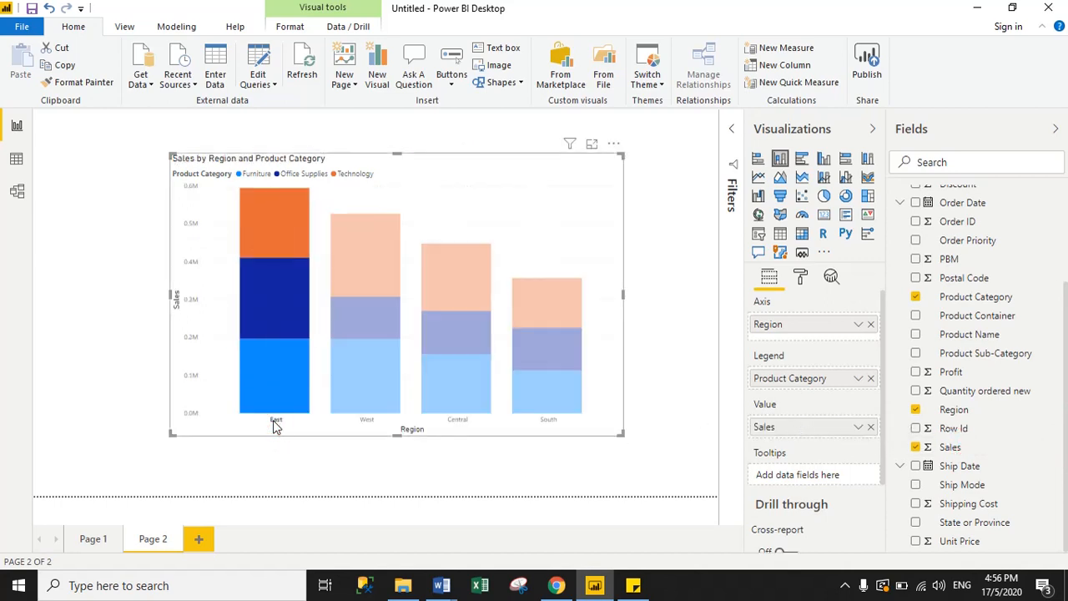
mouse_move(272, 235)
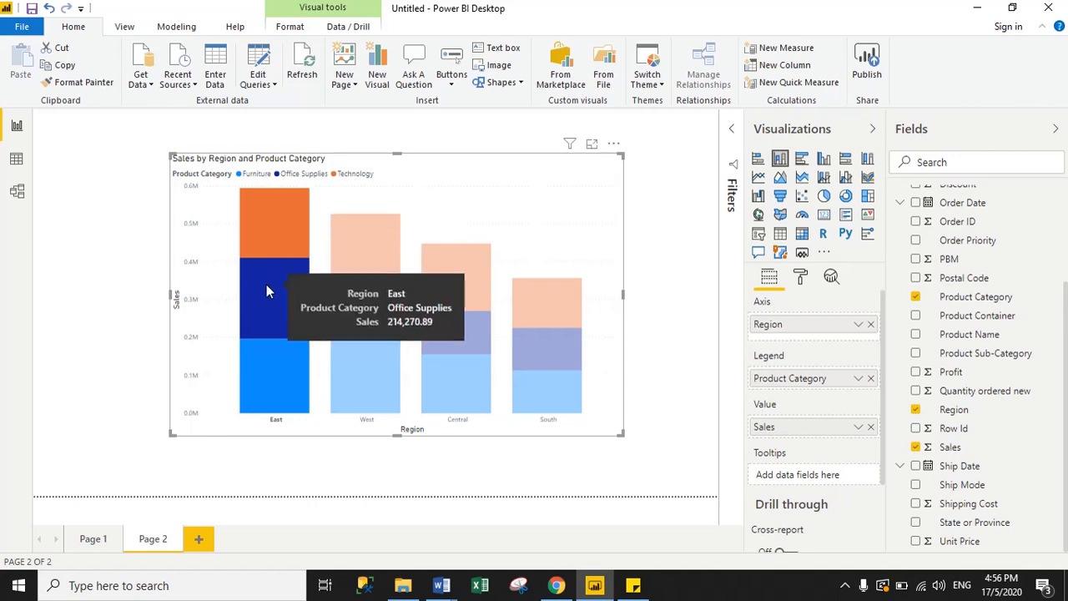
mouse_move(256, 366)
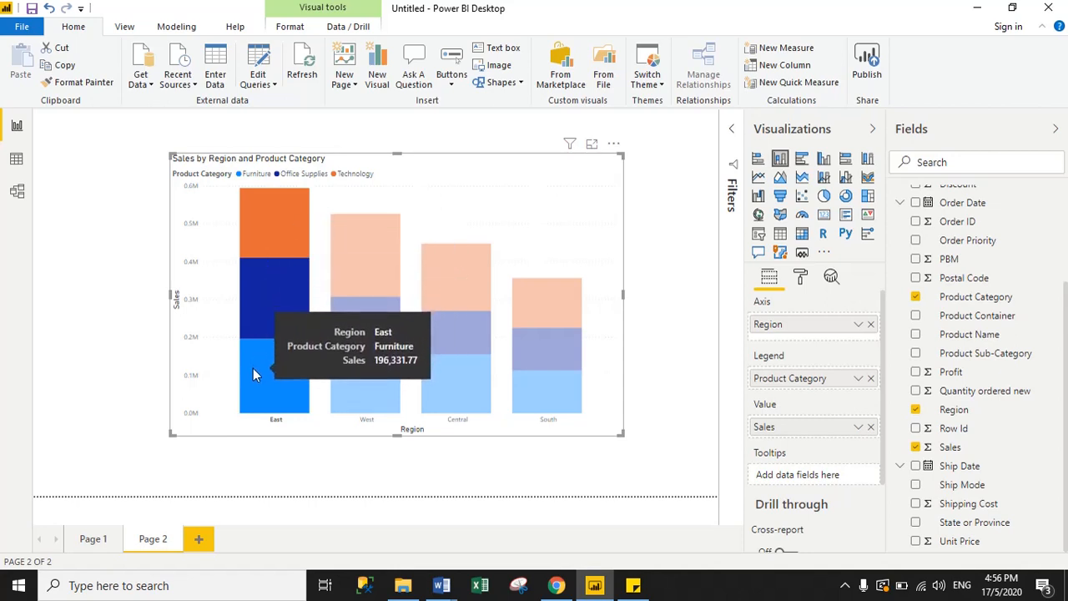
click(612, 437)
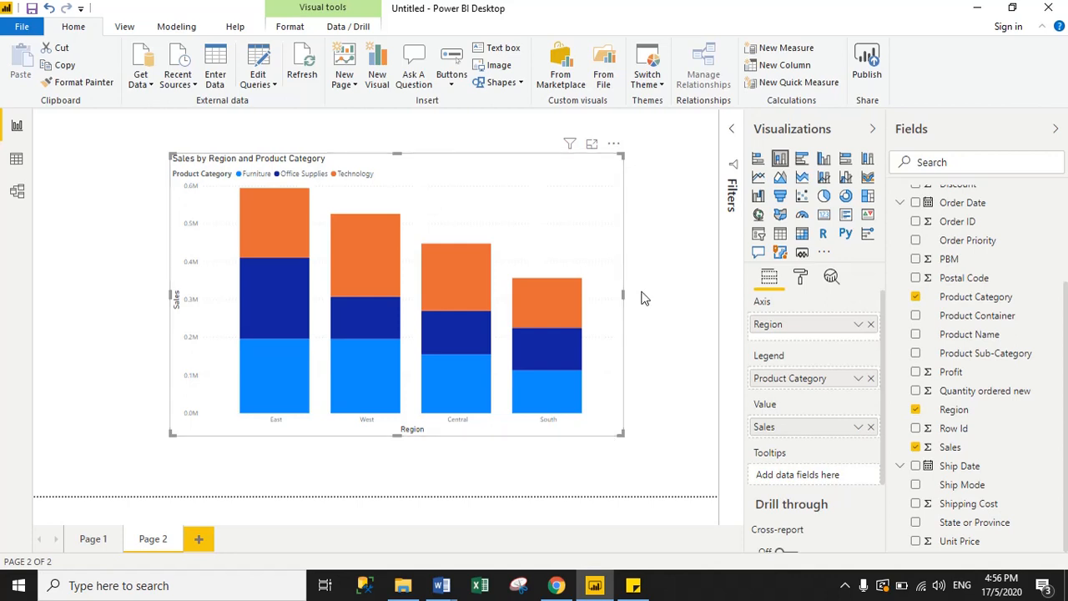
Review the chart's General format settings for position, width, height and alt text
click(801, 279)
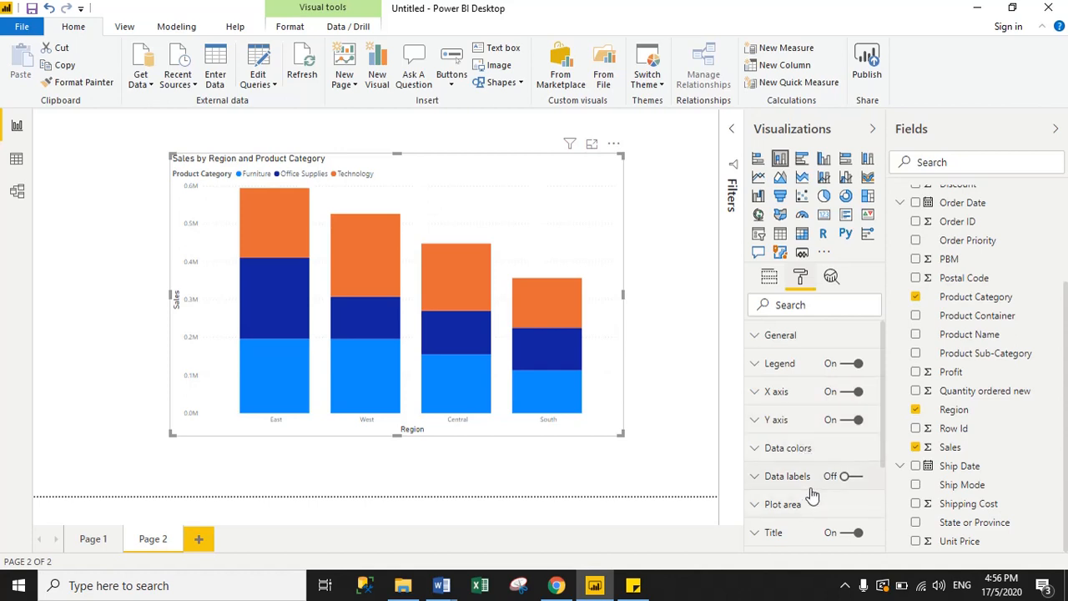
click(779, 340)
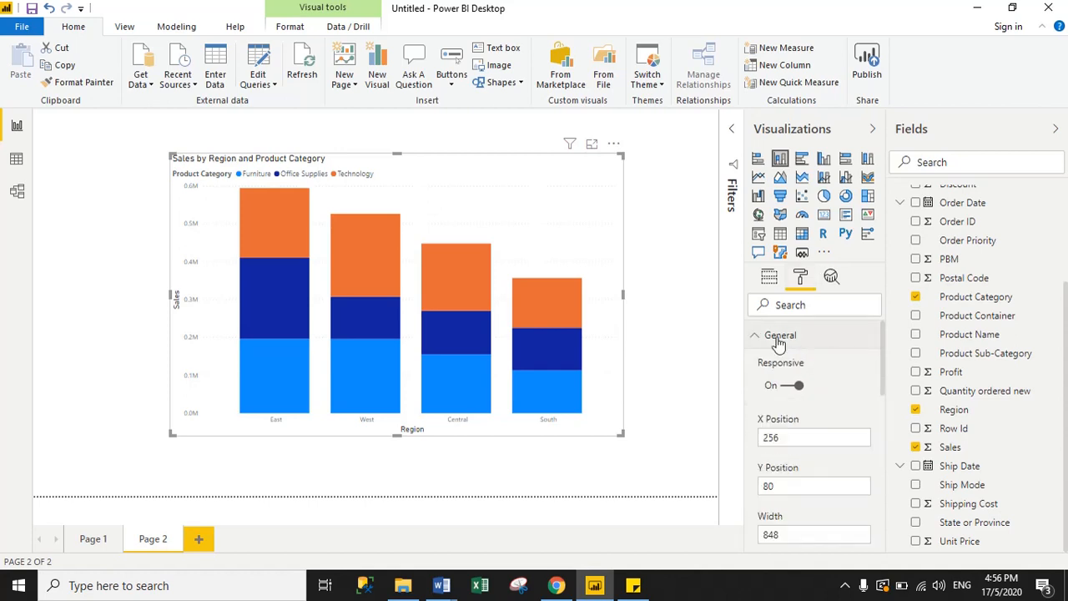
drag(881, 341, 881, 375)
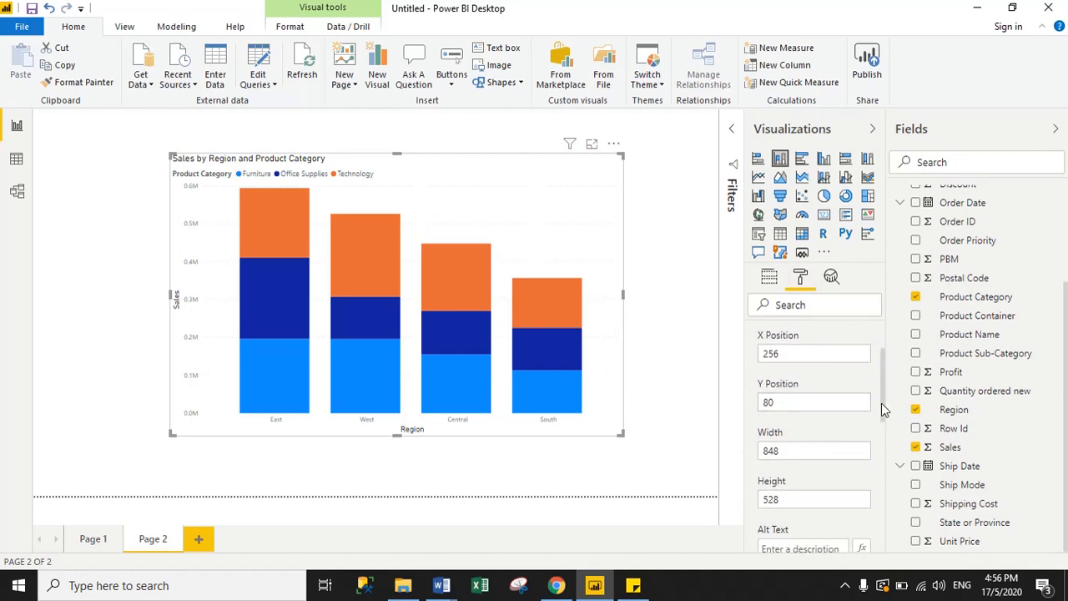
scroll(882, 405, down, 2)
click(804, 396)
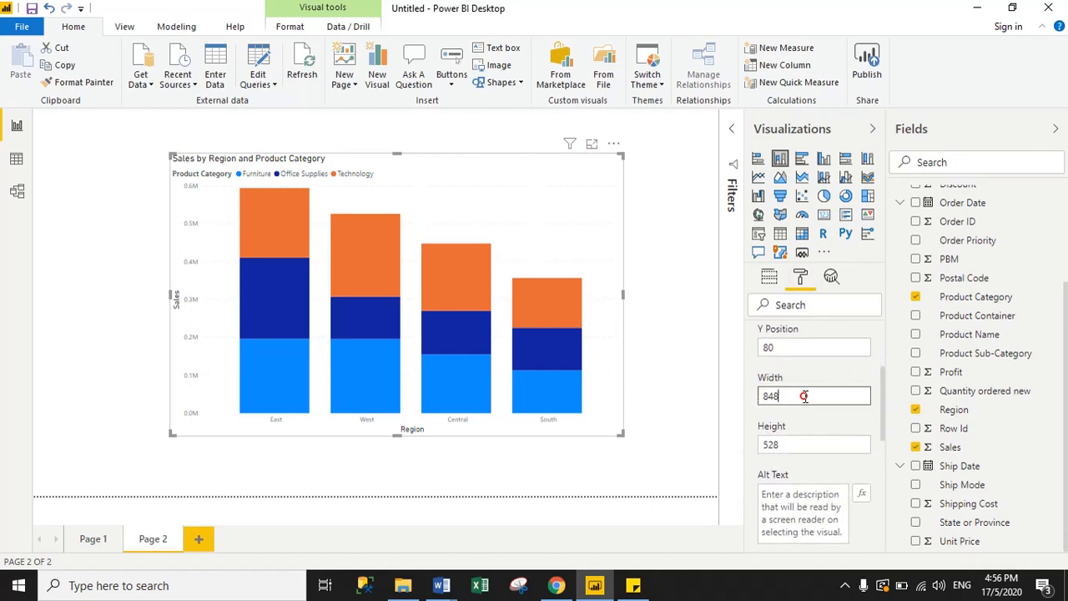
drag(881, 386, 882, 377)
click(757, 337)
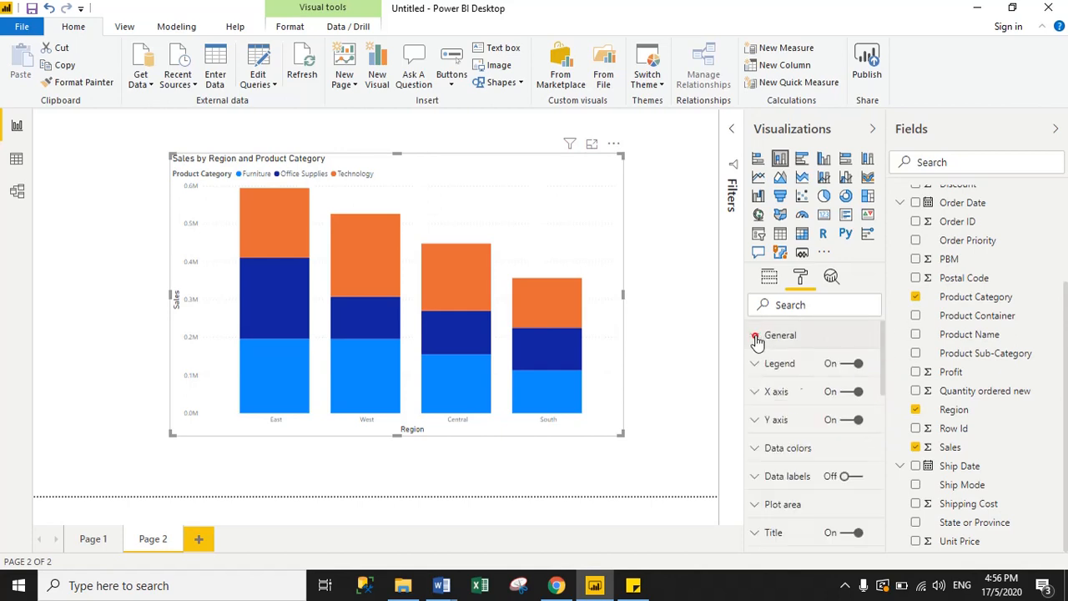
Try the legend at the Right center position, and settle on Top Center
click(763, 366)
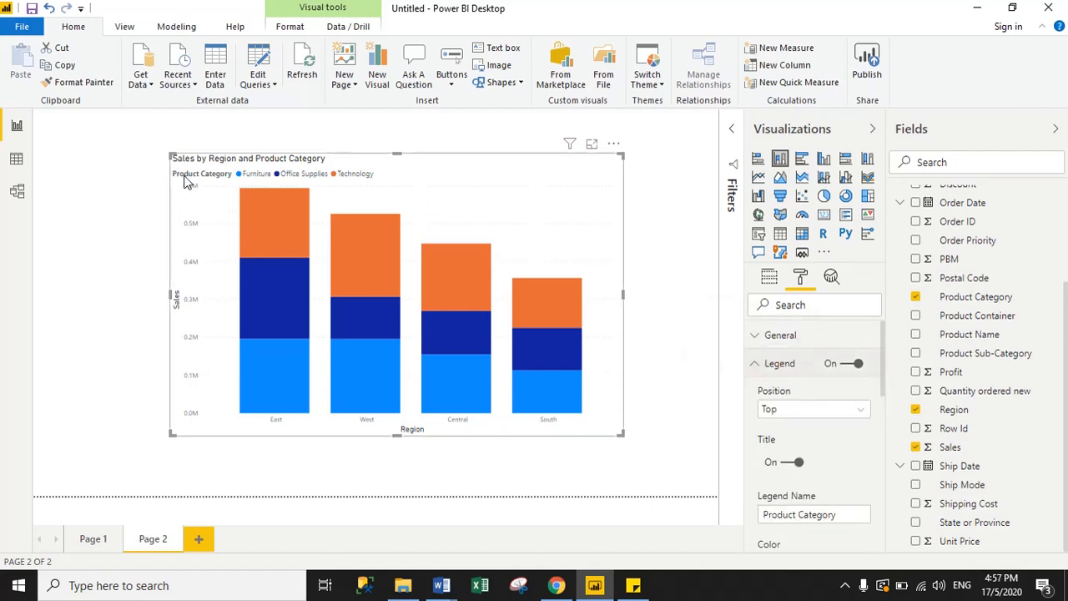
click(804, 410)
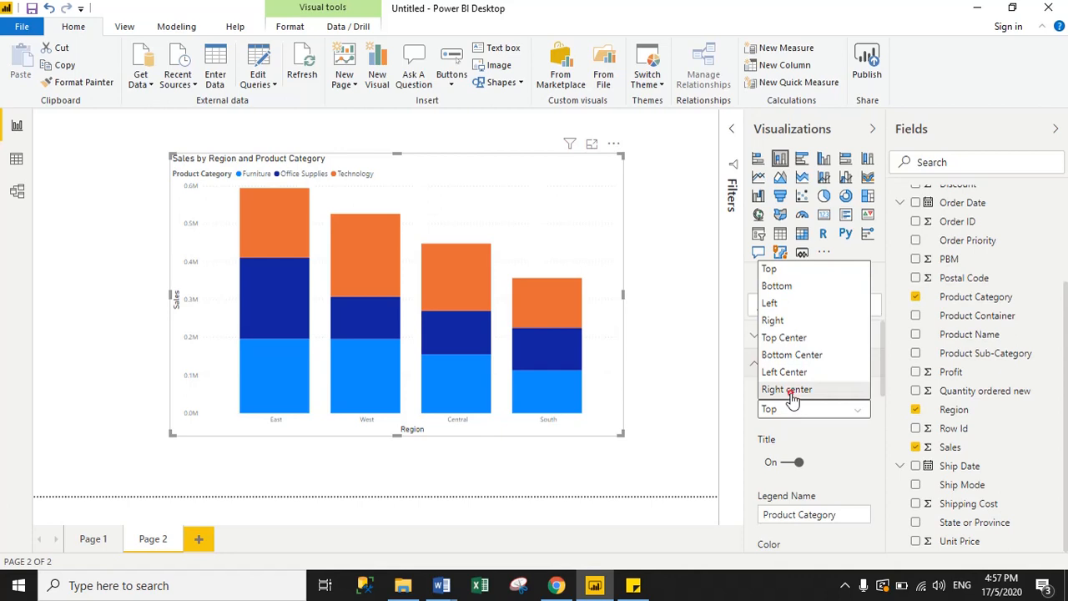
click(788, 390)
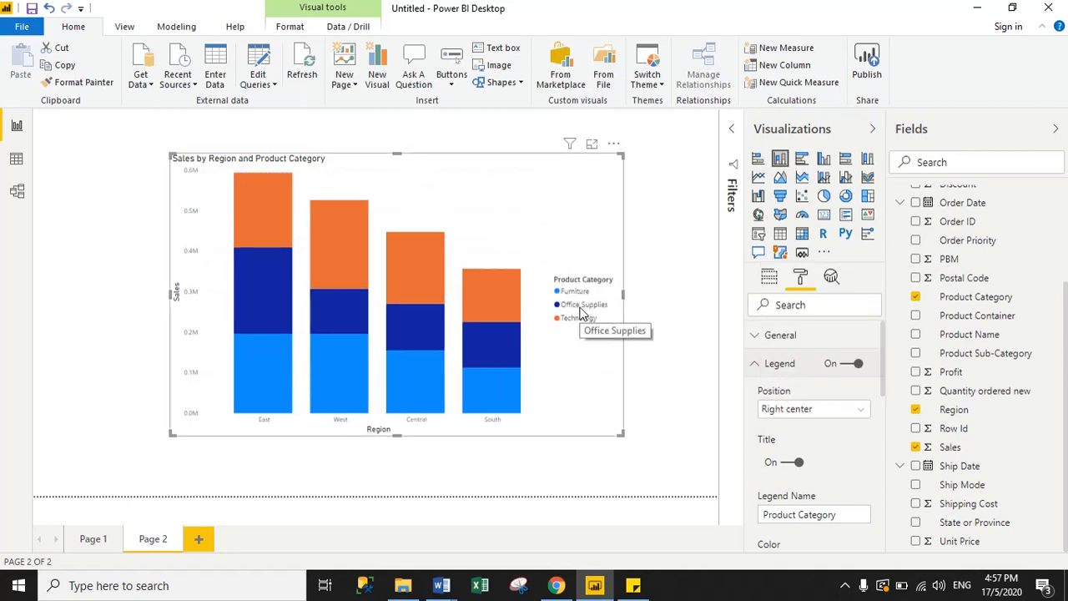
click(770, 408)
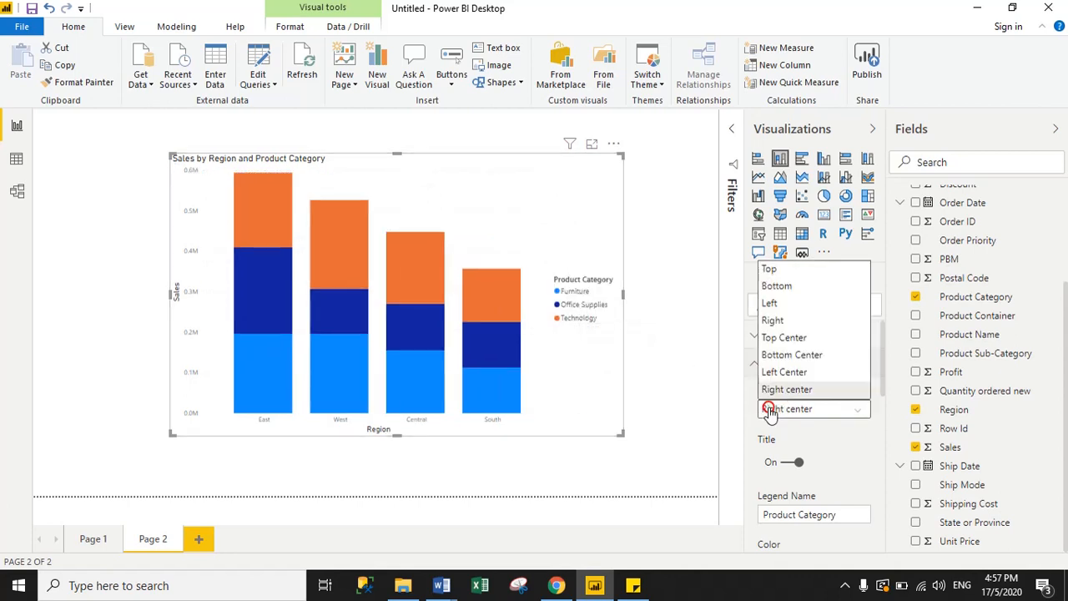
click(805, 338)
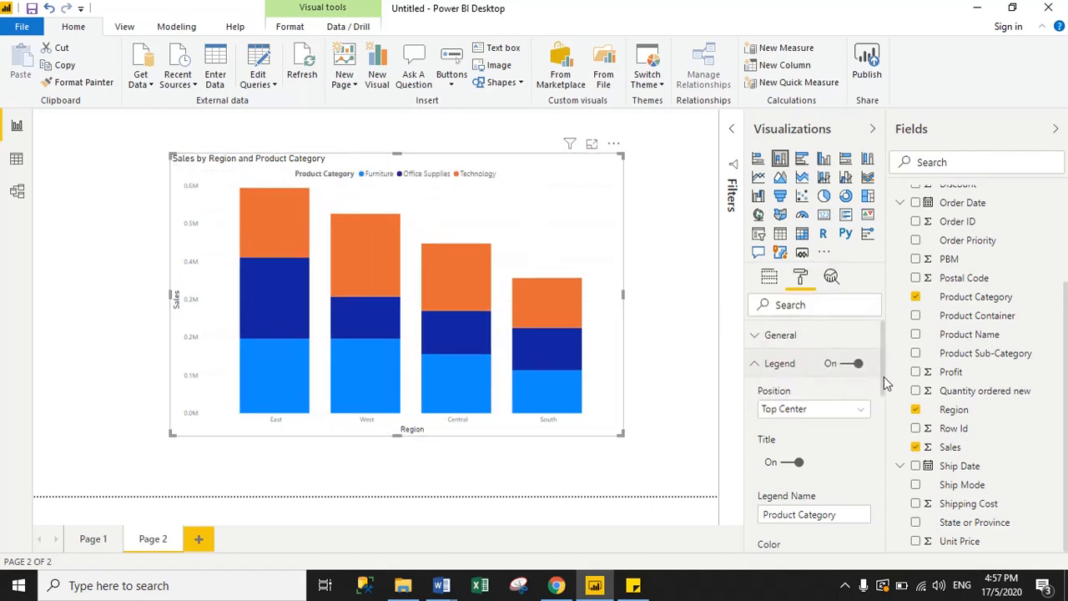
Turn off the legend title and set the legend text color to blue
drag(882, 378, 881, 398)
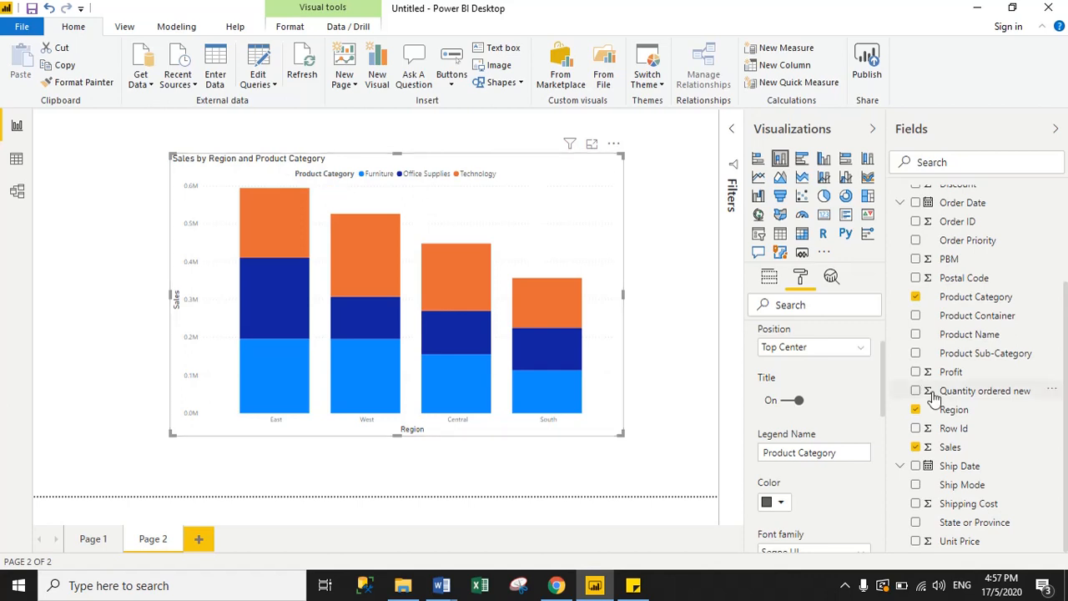
click(785, 402)
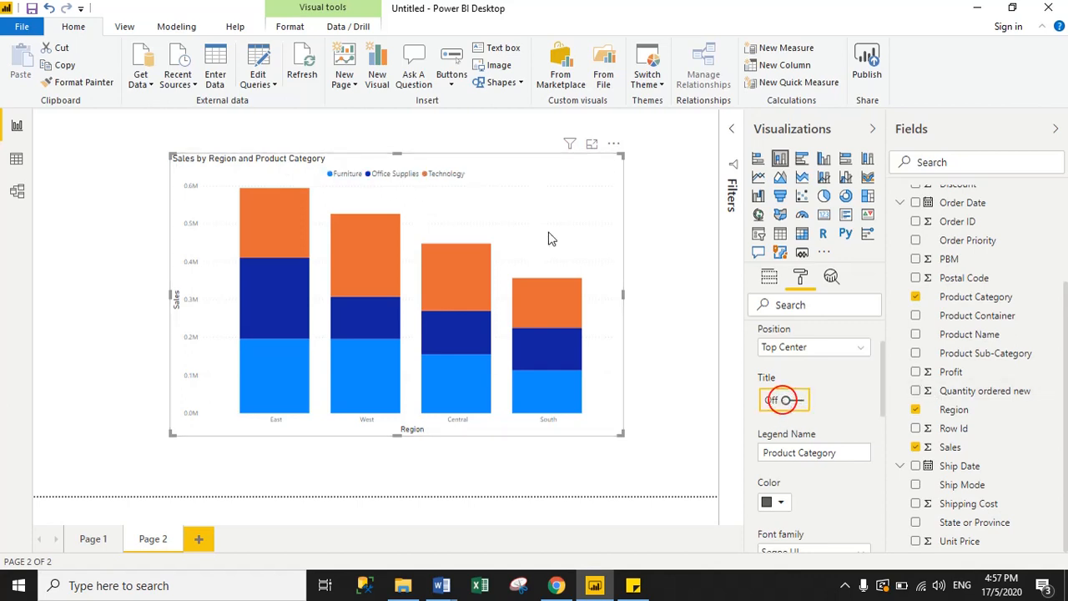
drag(881, 380, 881, 412)
click(782, 385)
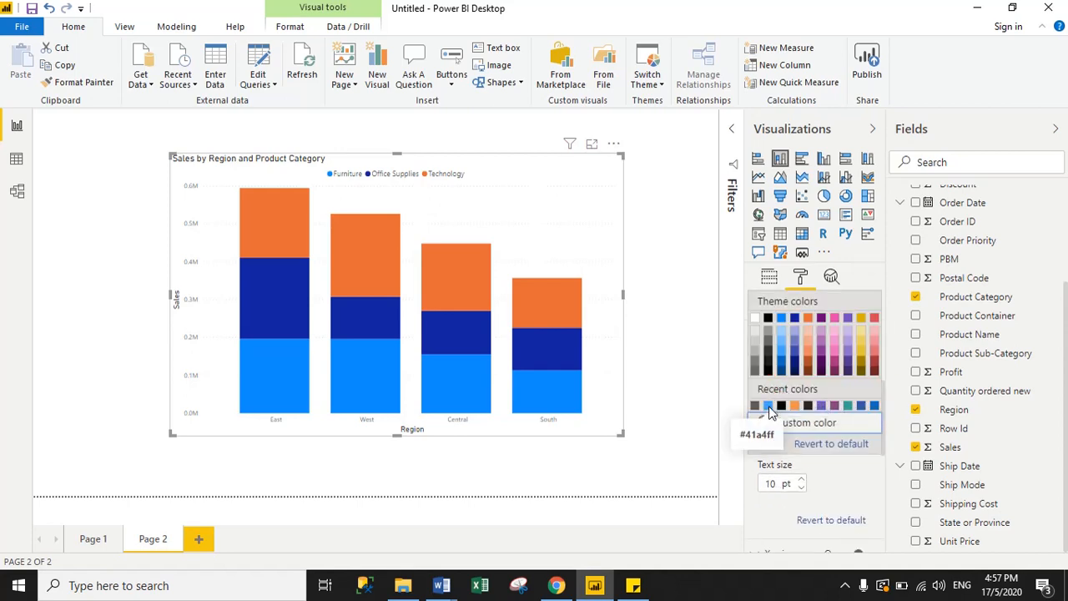
click(756, 407)
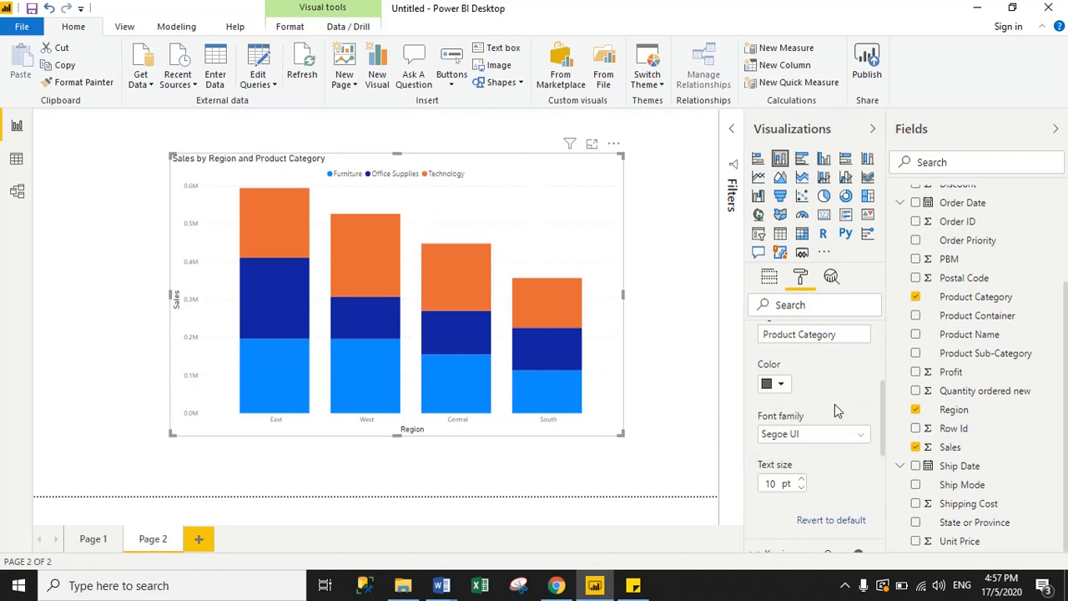
click(779, 385)
click(769, 325)
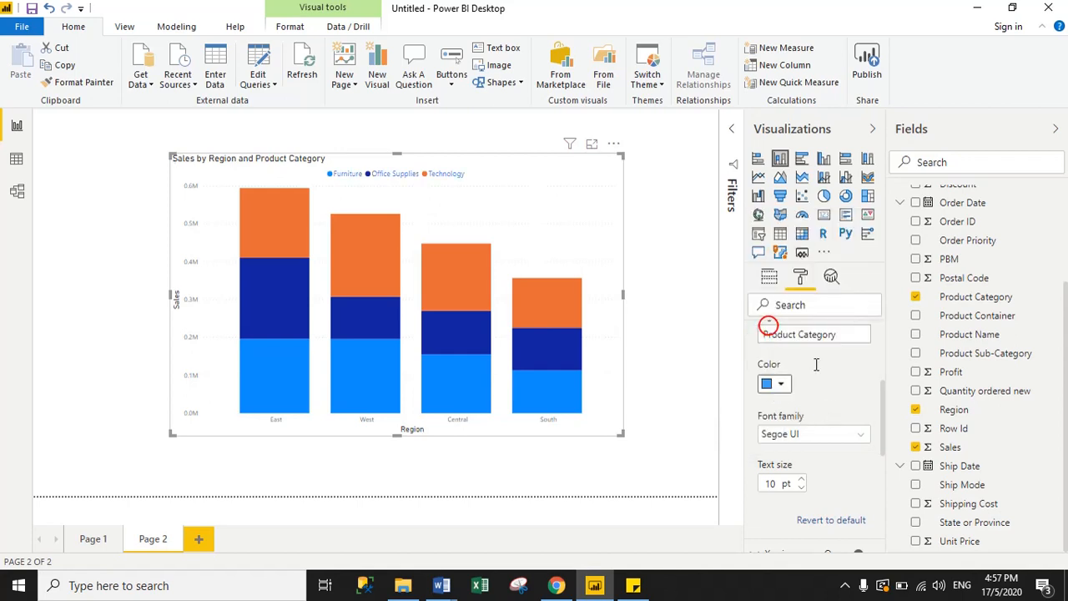
Set the legend's font family to Arial and its text size to 15 pt
click(799, 436)
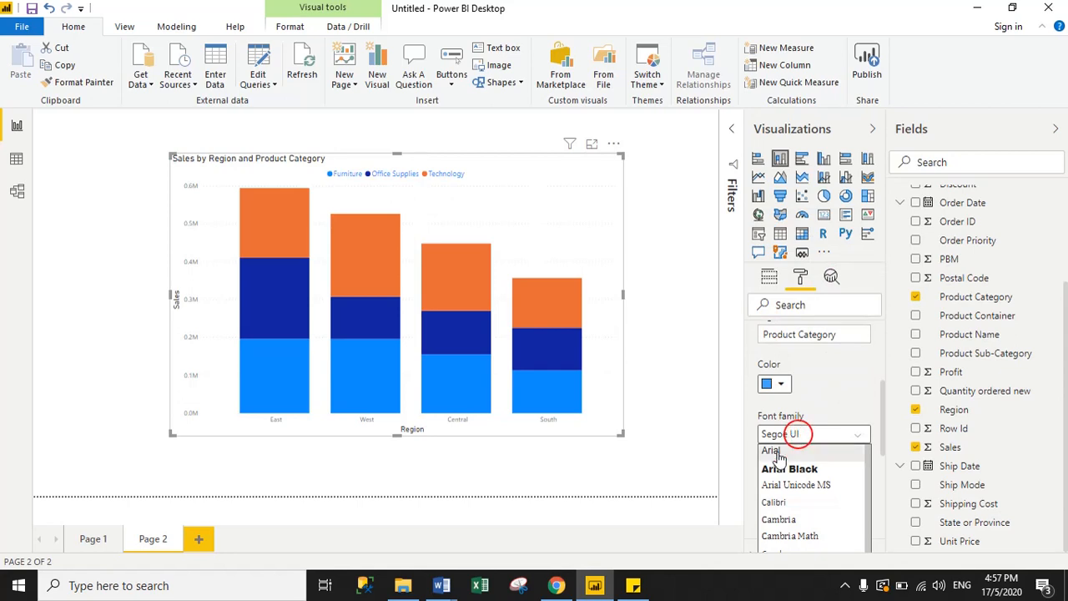
click(778, 450)
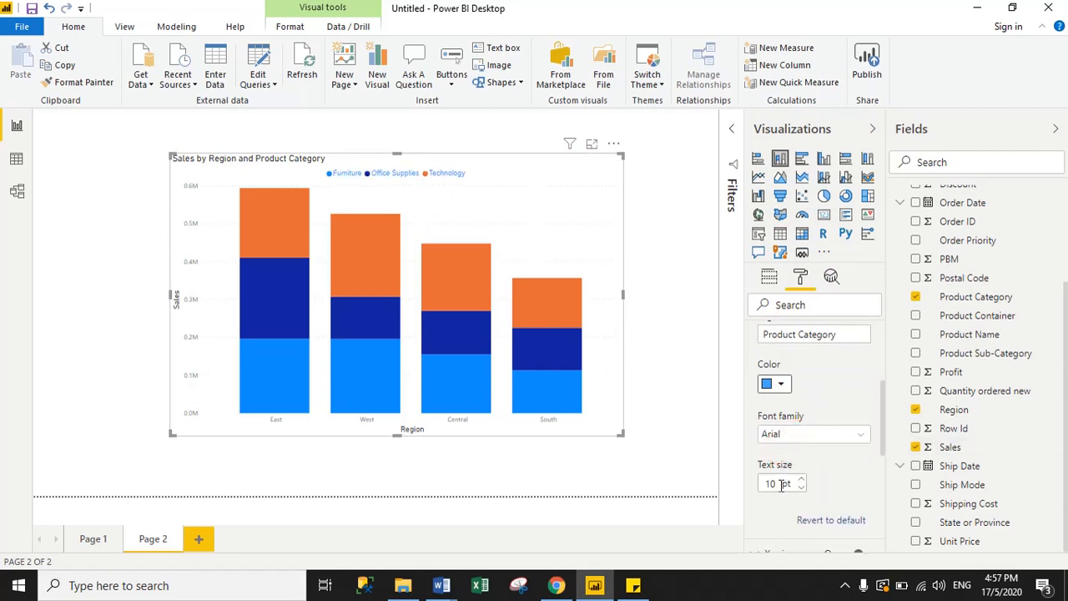
click(778, 483)
click(880, 419)
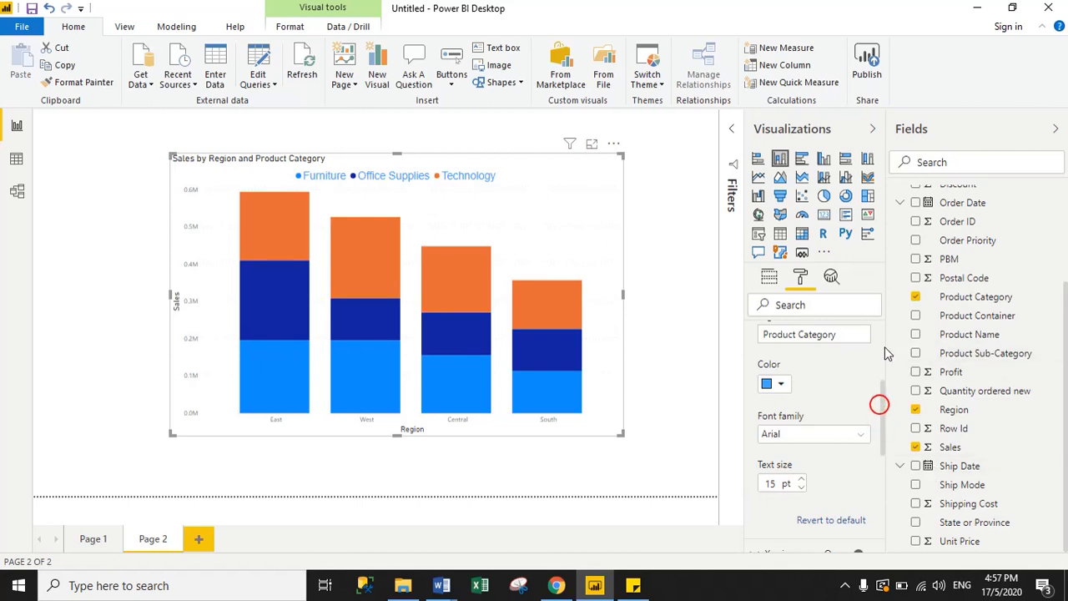
Format the X axis labels with blue text, a 15 pt text size and the Arial font family
drag(883, 399, 888, 348)
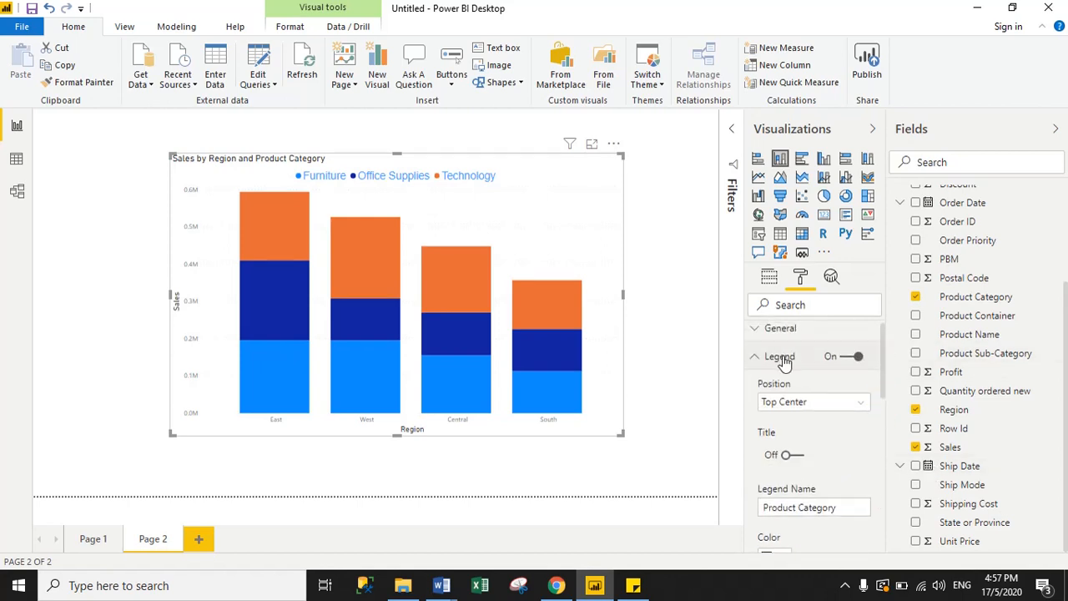
click(756, 356)
click(758, 385)
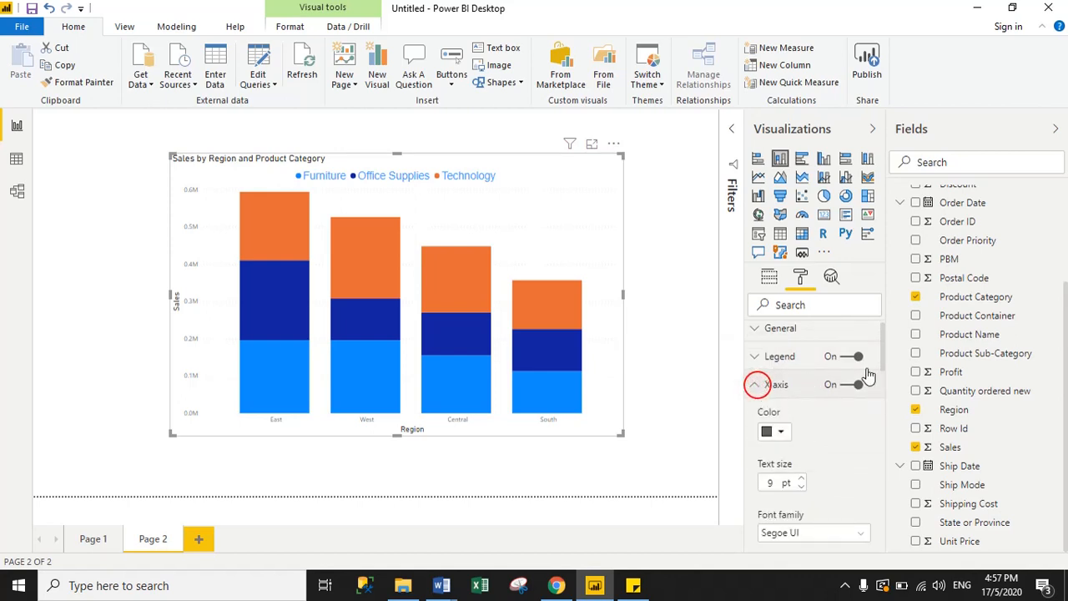
drag(882, 343, 887, 368)
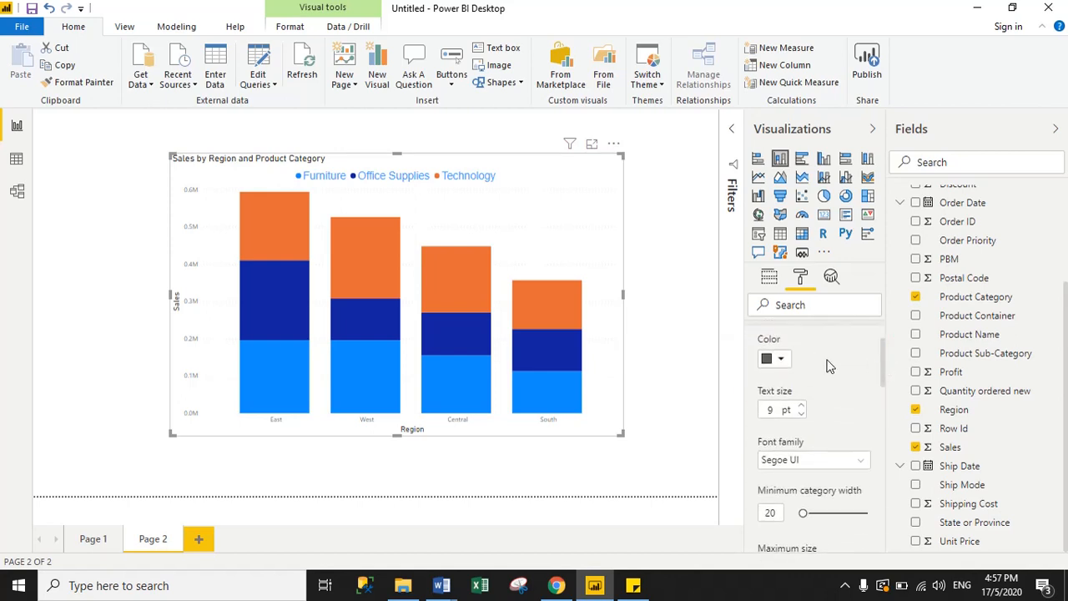
click(781, 359)
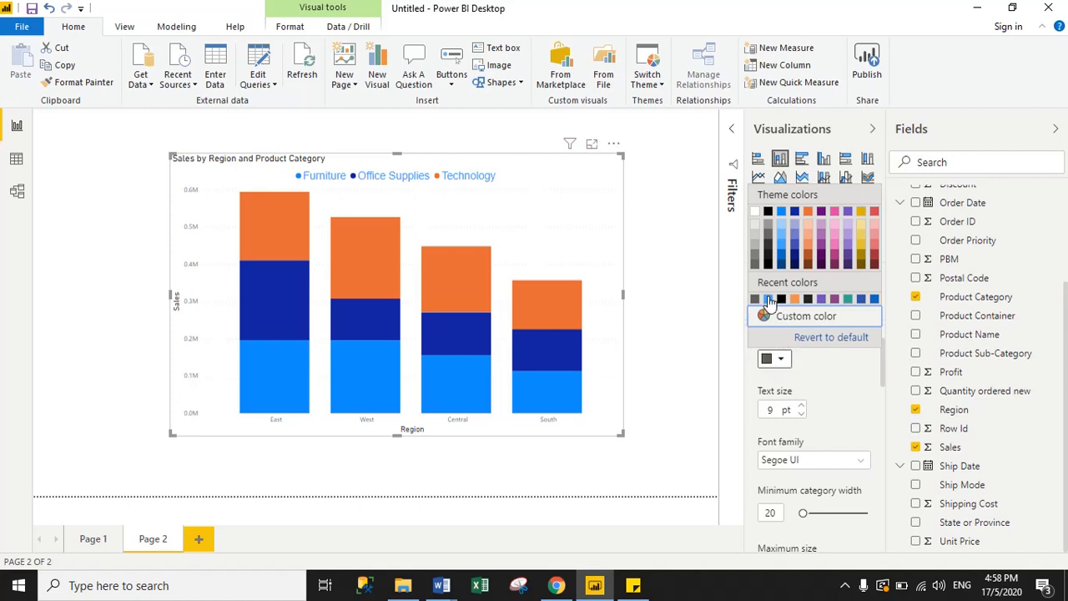
click(768, 298)
click(772, 409)
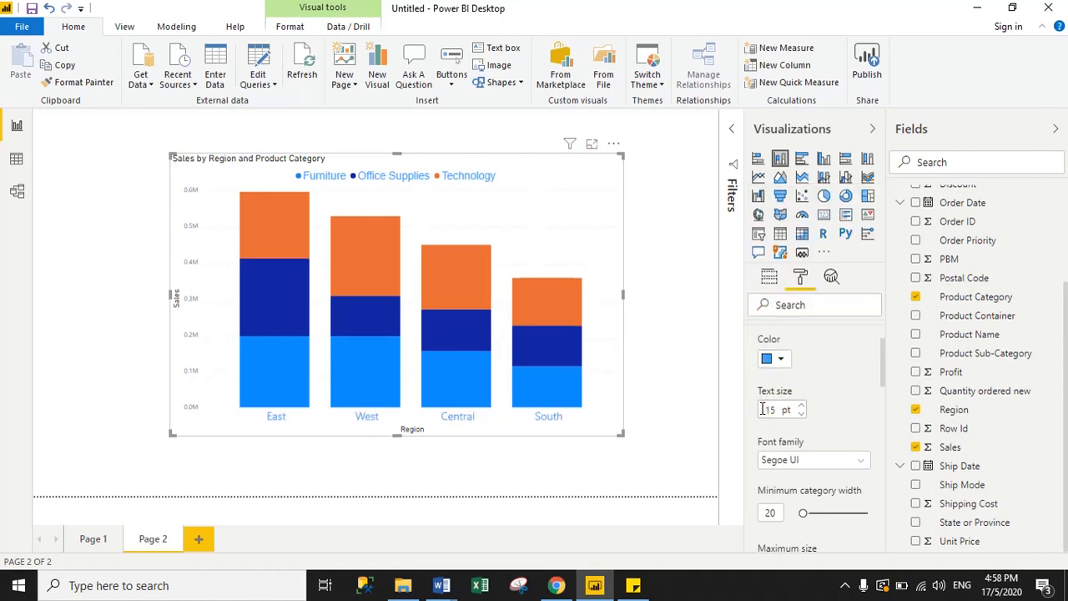
click(808, 462)
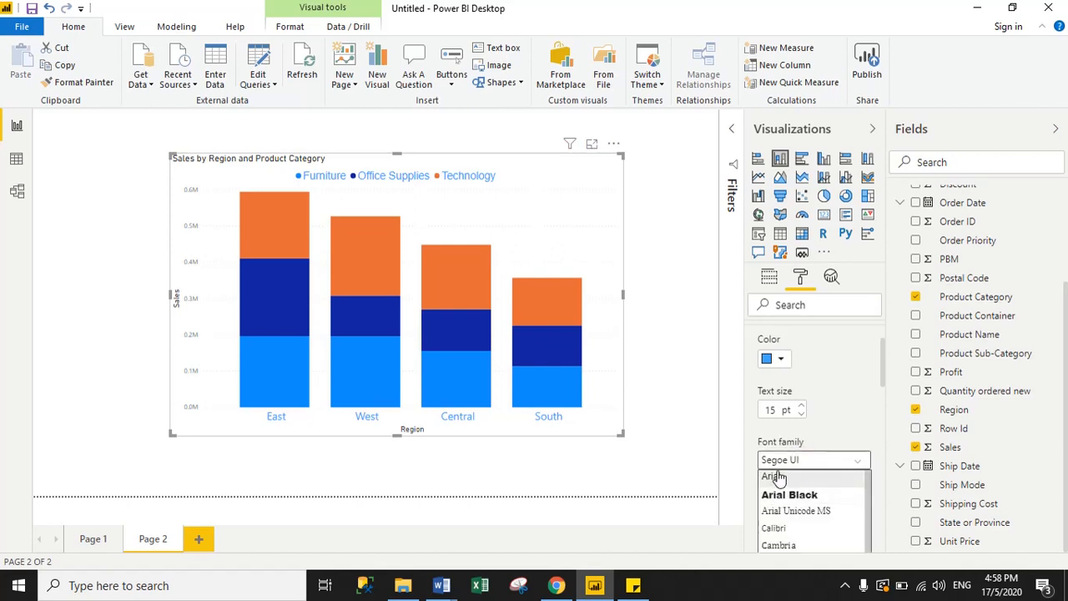
click(777, 472)
Increase the X axis inner padding to 33%
scroll(883, 375, down, 2)
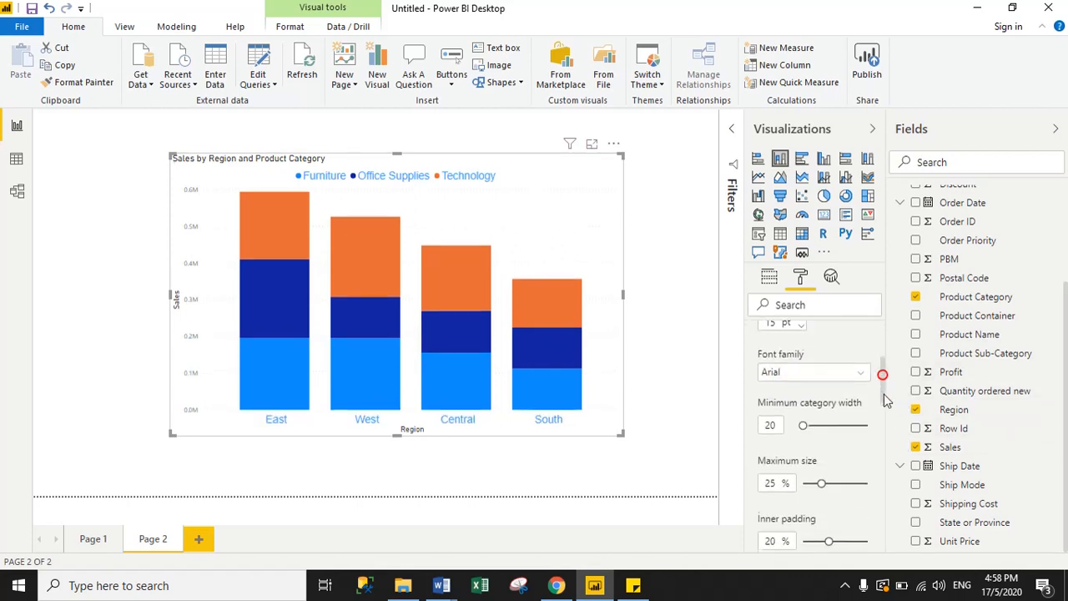
scroll(883, 374, down, 1)
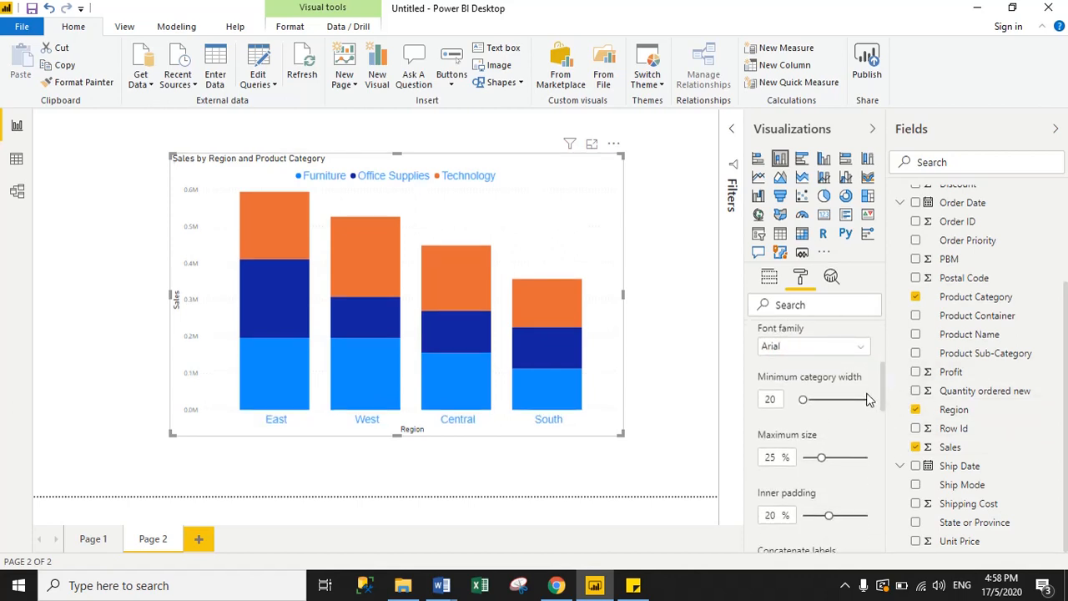
click(757, 375)
drag(882, 396, 885, 427)
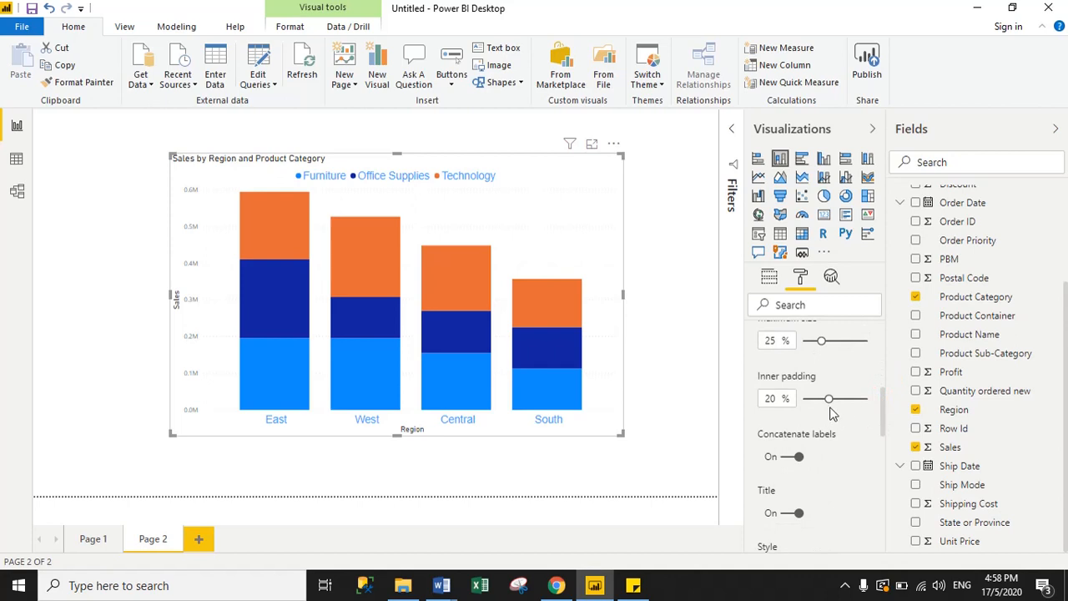
mouse_move(829, 398)
mouse_down()
mouse_move(817, 399)
mouse_move(845, 400)
mouse_up()
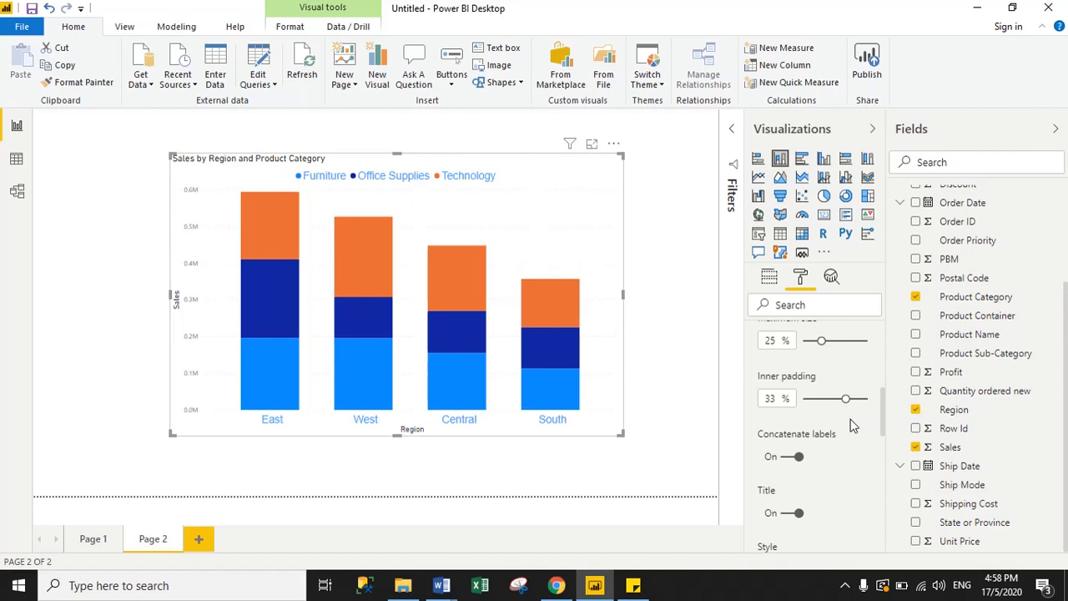
Turn off the X axis title and collapse the X axis settings
scroll(883, 410, down, 3)
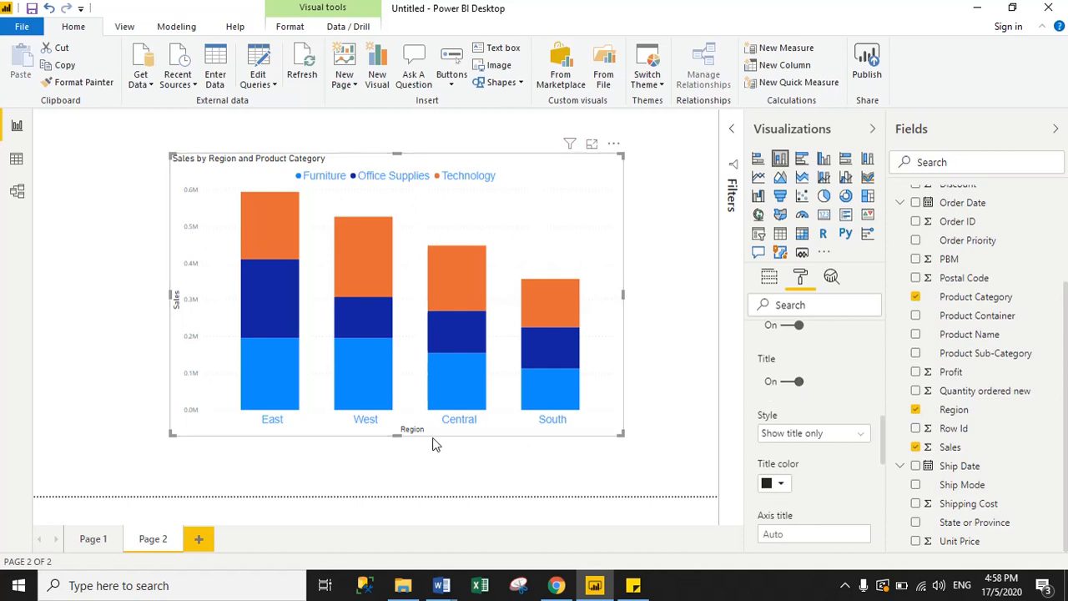
click(790, 381)
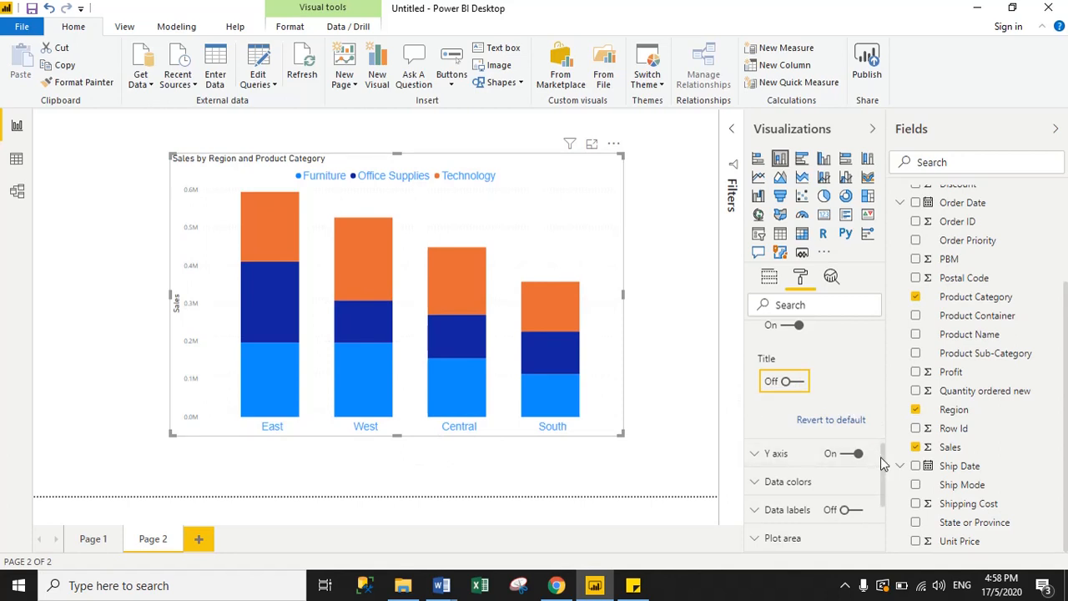
drag(882, 457, 881, 350)
click(753, 359)
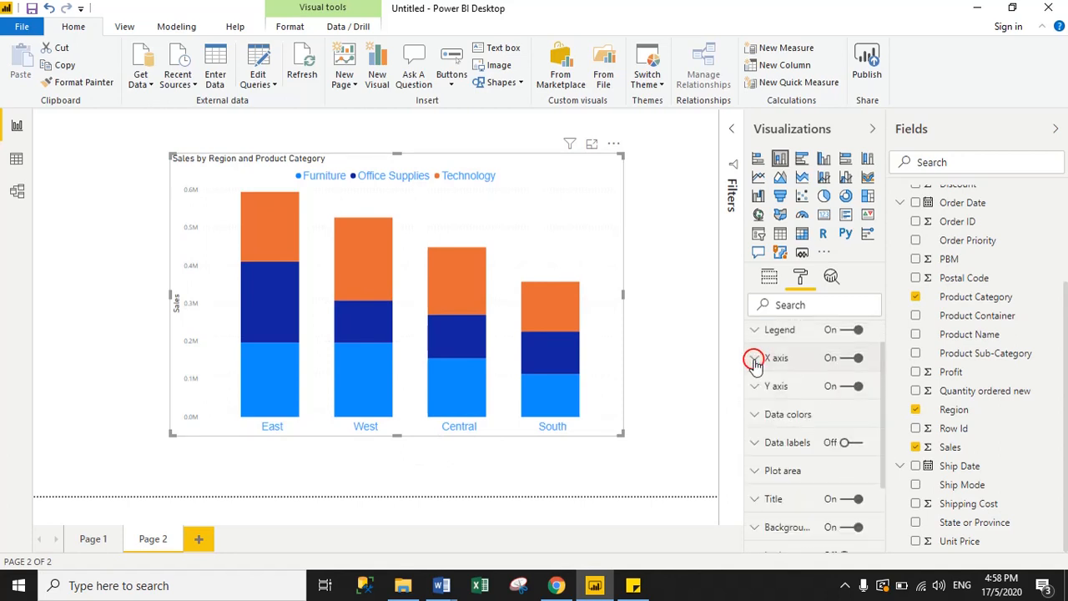
Try the Y axis at the Right position, and return it to Left
click(755, 387)
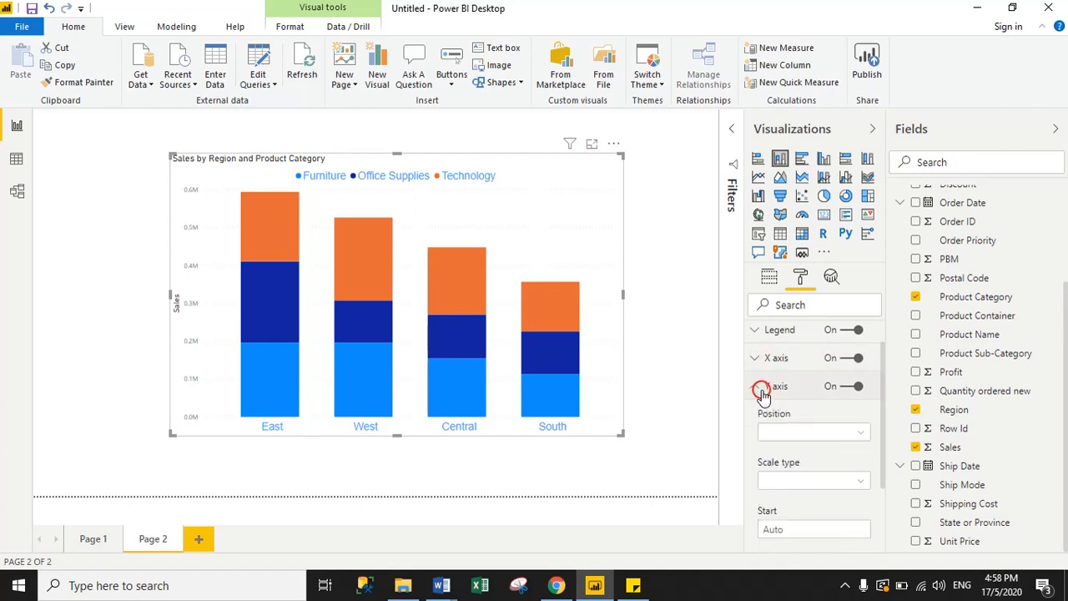
drag(883, 344, 882, 352)
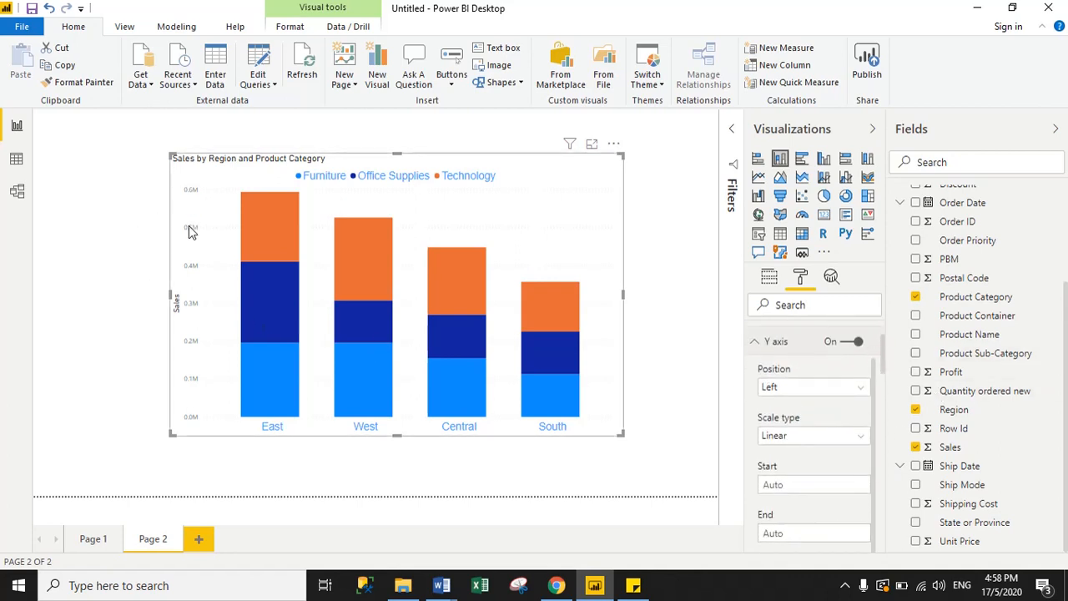
click(797, 385)
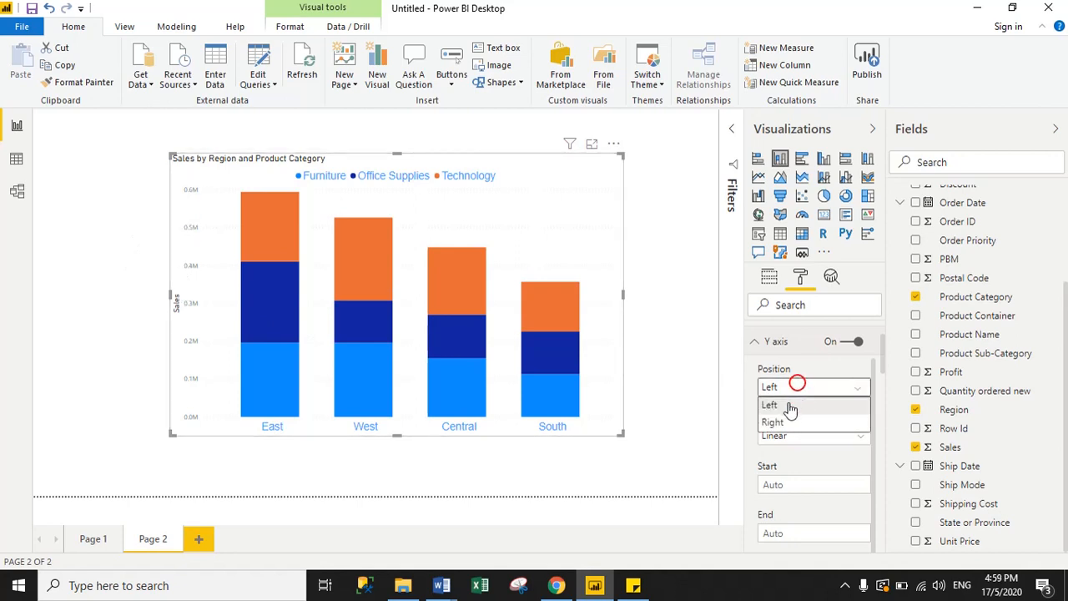
click(771, 421)
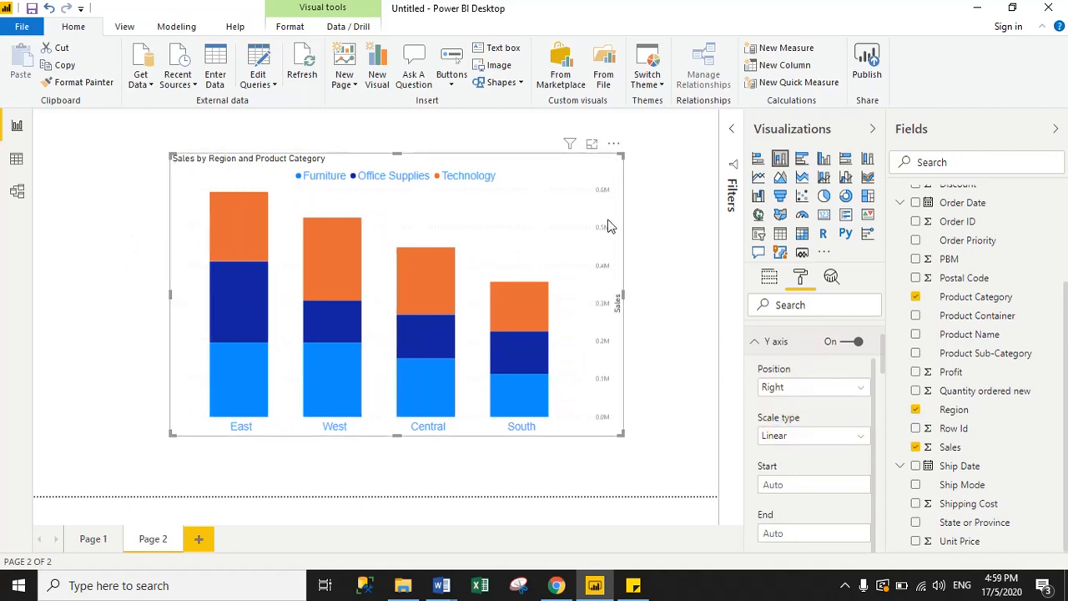
click(801, 385)
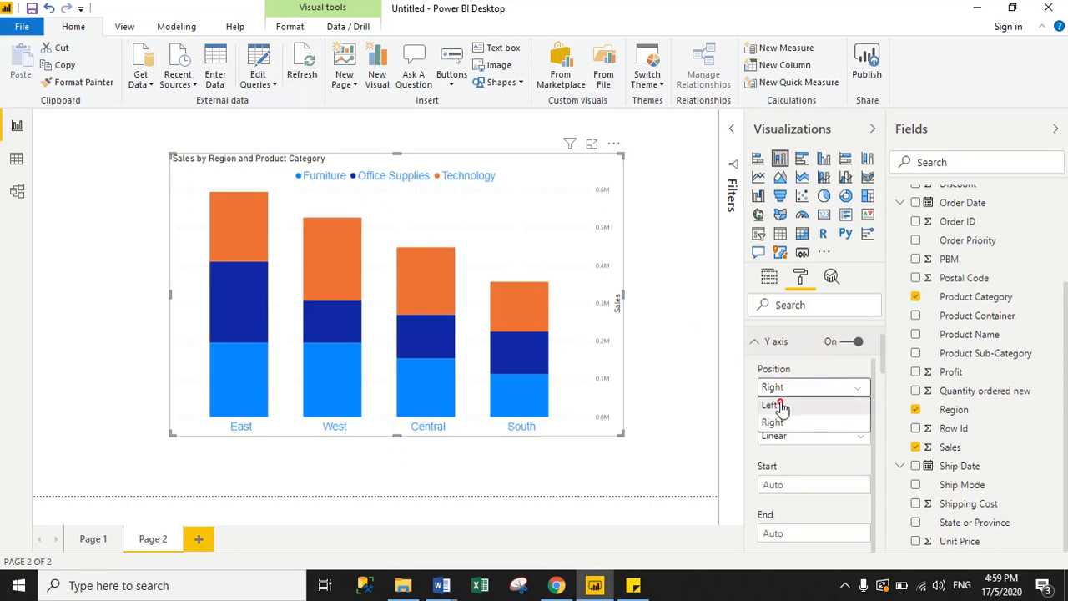
click(776, 405)
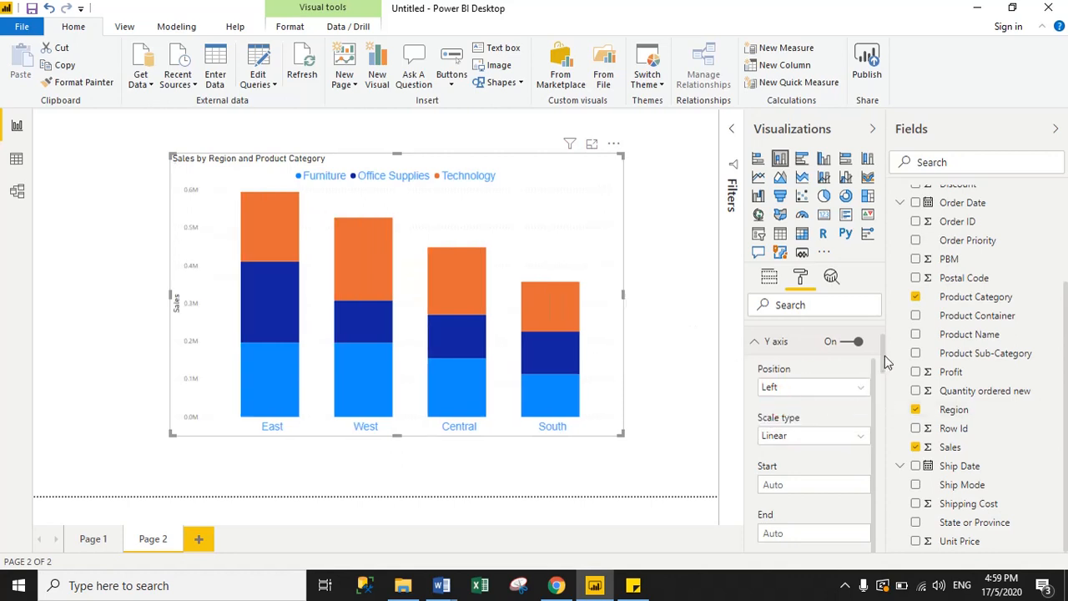
Format the Y axis labels with blue text, a 15 pt text size and the Arial font family
drag(884, 356, 881, 389)
click(783, 389)
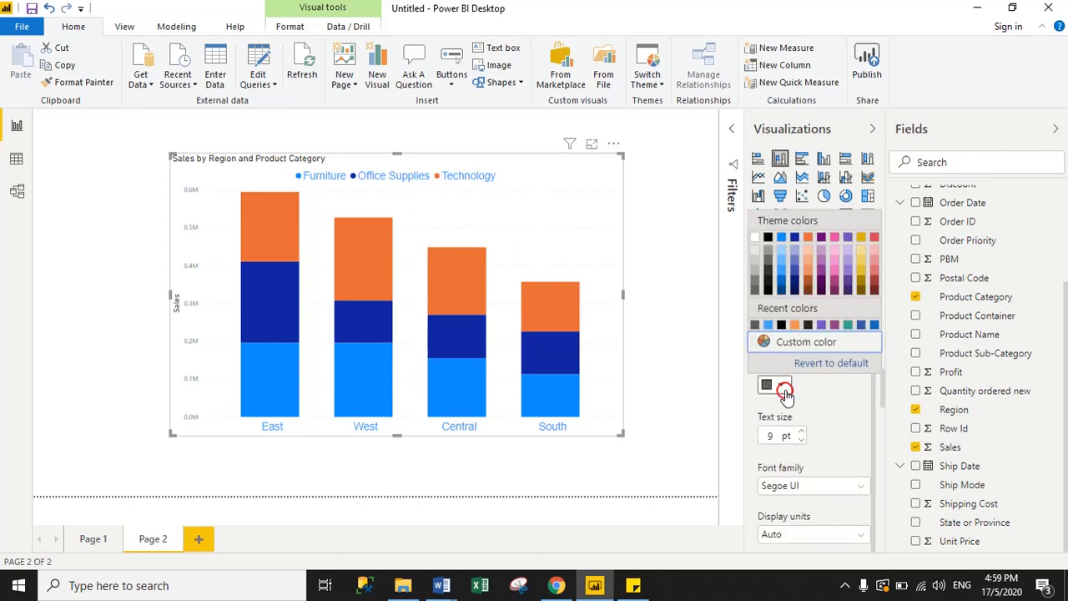
click(768, 324)
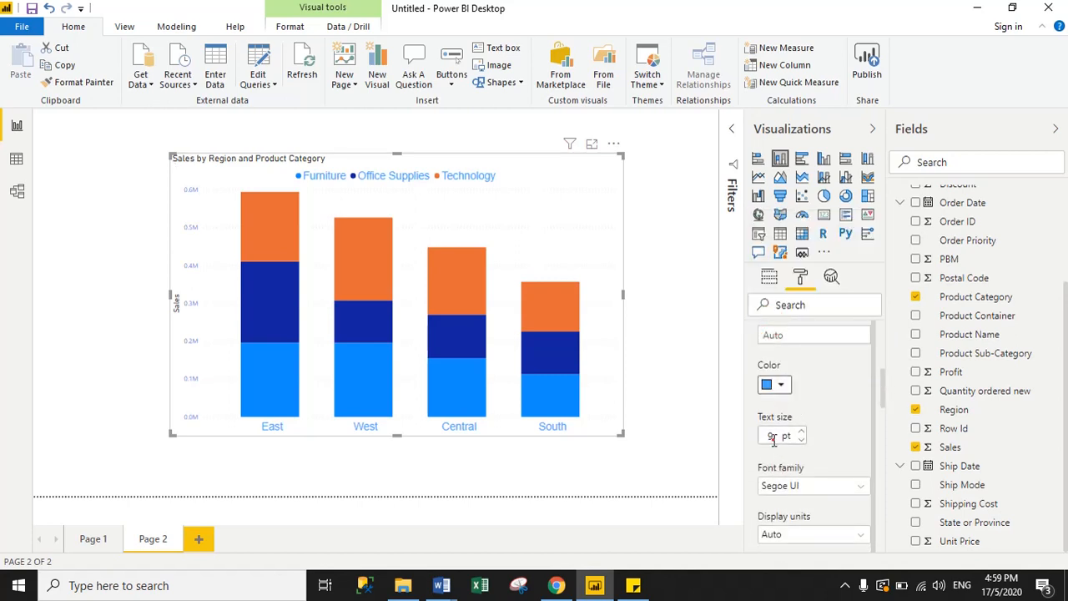
drag(774, 440, 763, 438)
text(15)
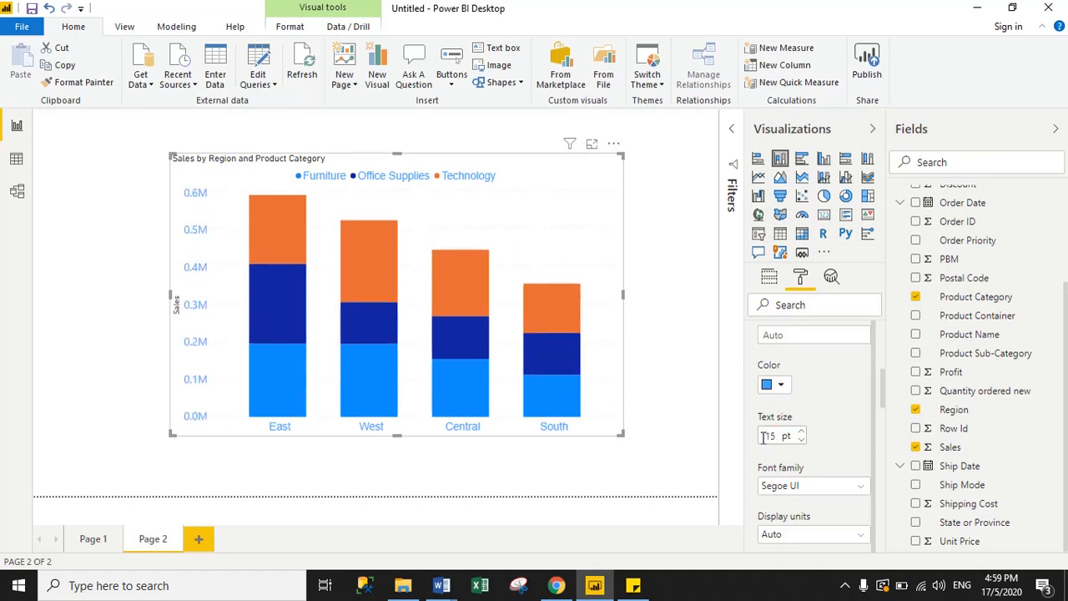
click(808, 488)
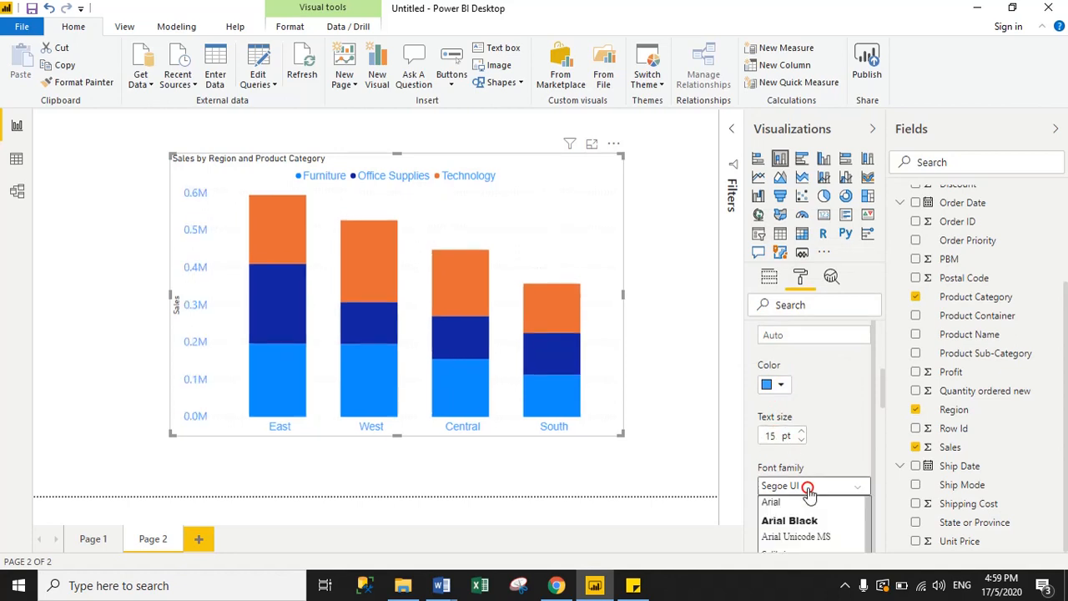
click(774, 502)
Try Billions as the Y axis display units, and return them to Auto
drag(882, 386, 883, 425)
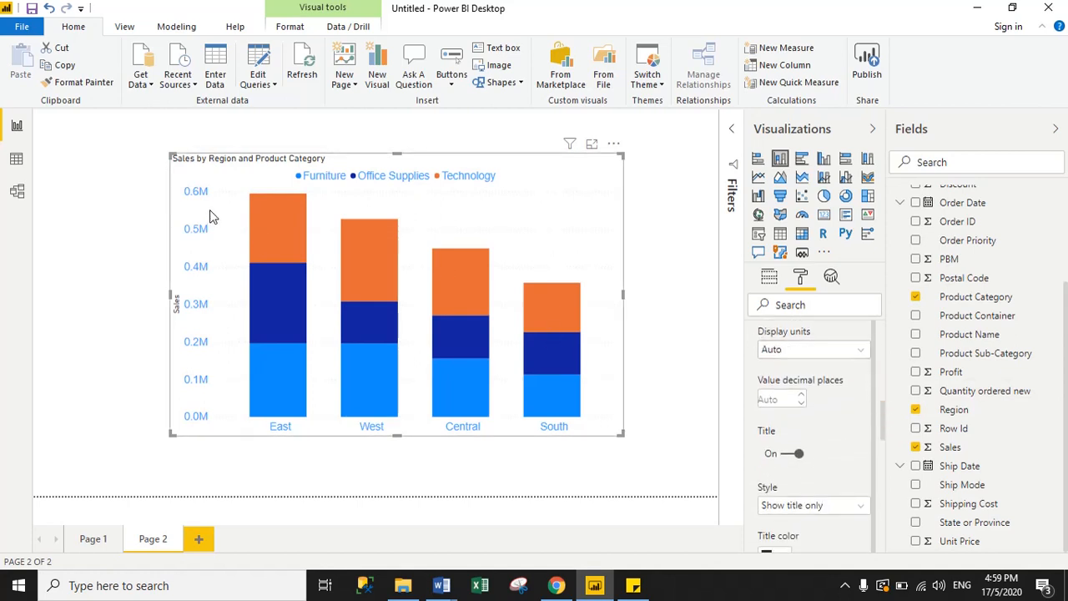
click(812, 354)
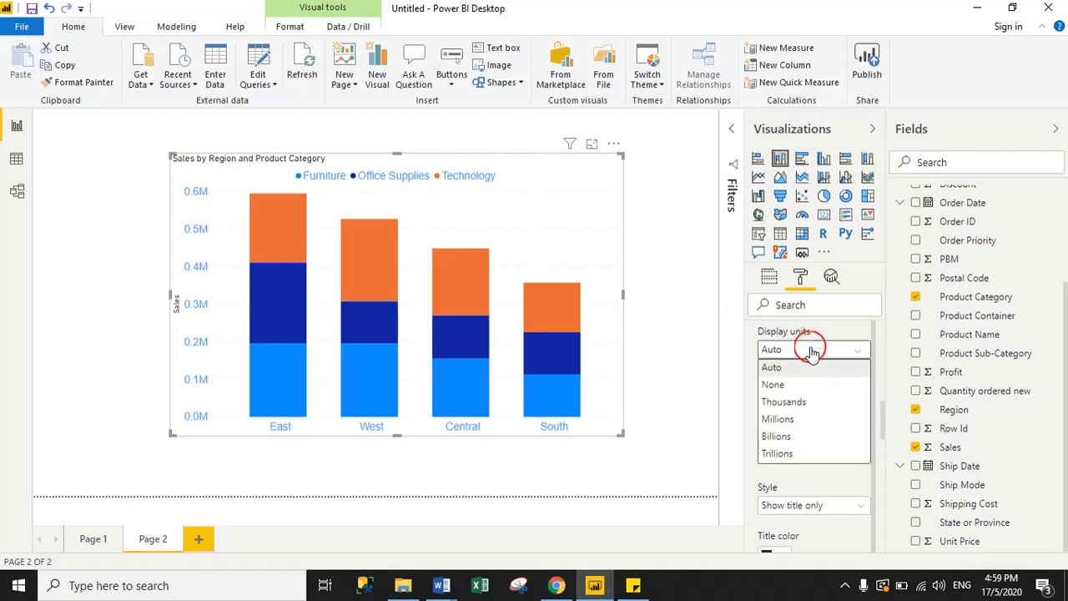
click(793, 436)
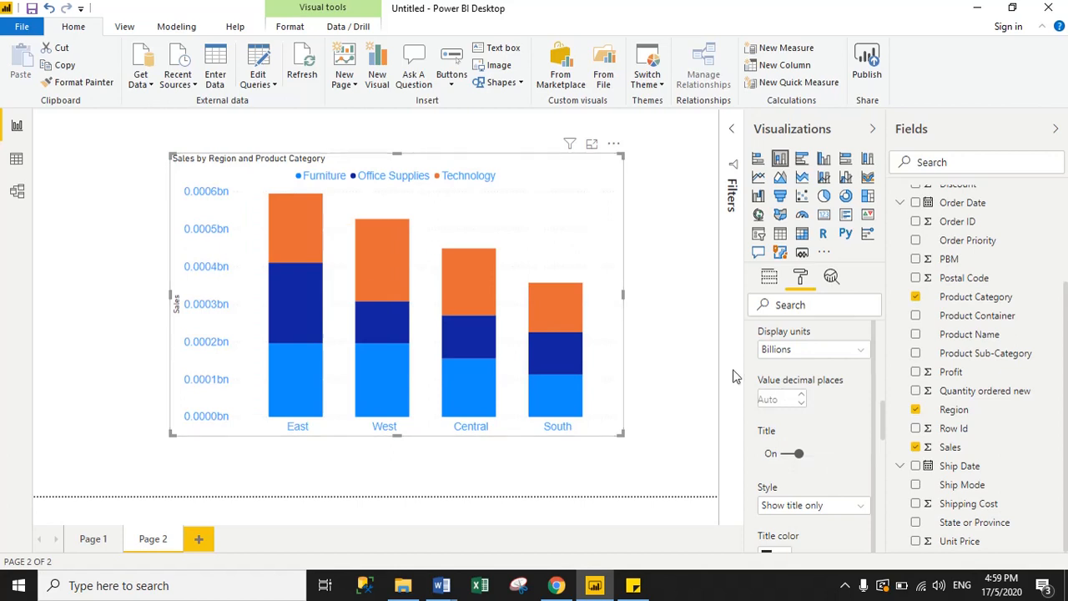
click(806, 352)
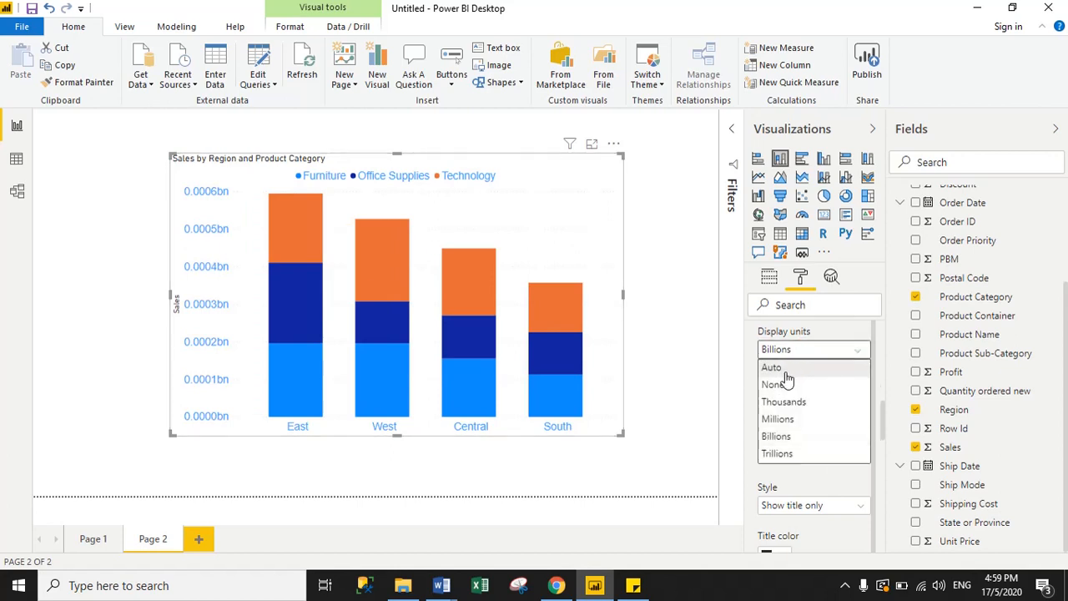
click(785, 367)
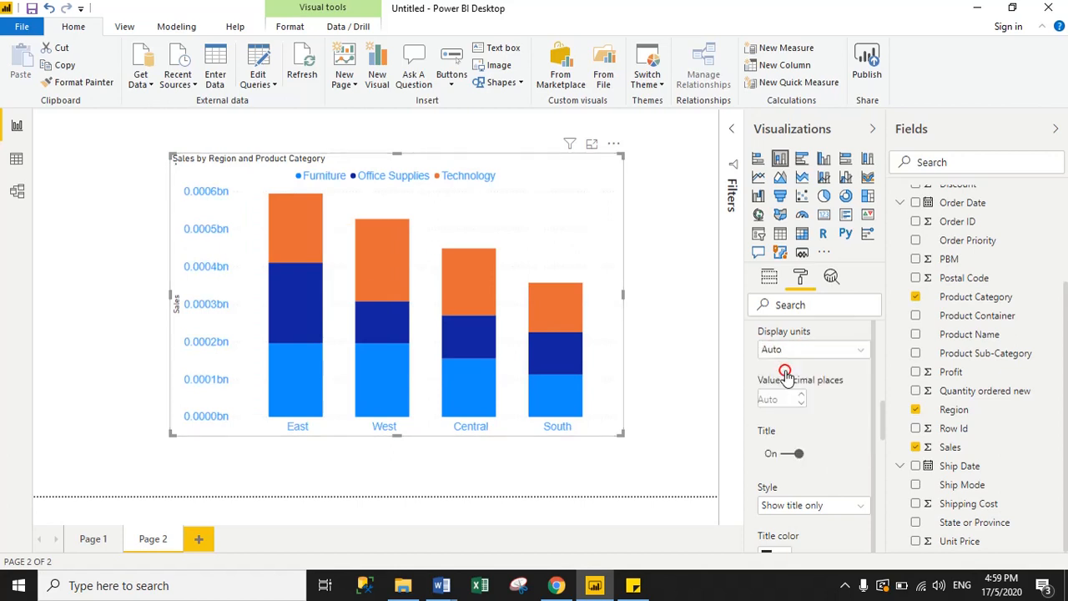
Turn off the Y axis title
click(788, 454)
drag(882, 427, 878, 465)
drag(881, 408, 879, 462)
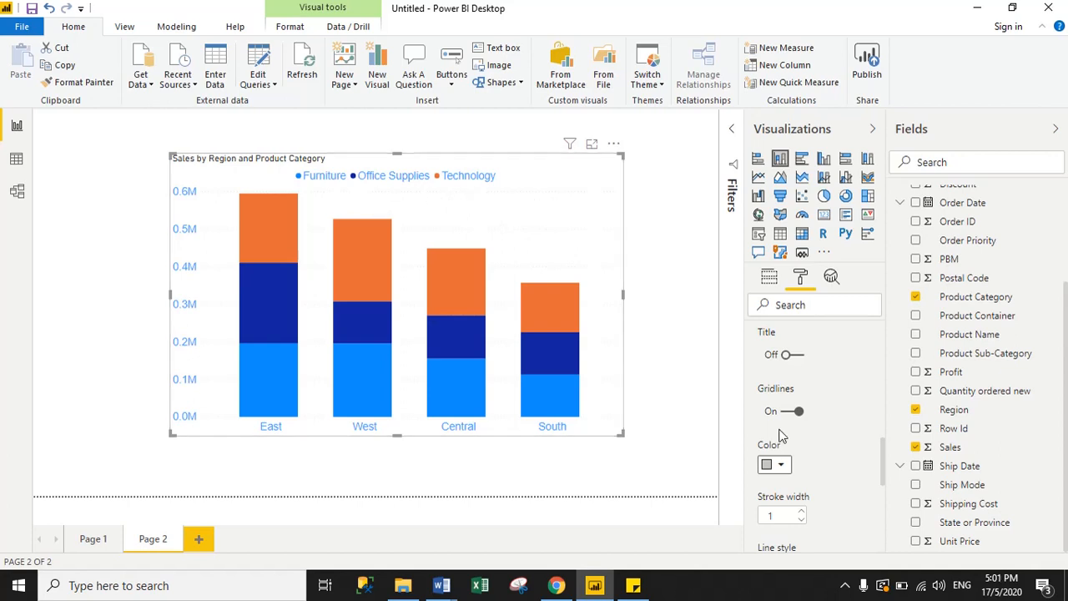
Set the Y axis gridlines to stroke width 3, try the Dashed line style, and settle on Solid
scroll(882, 449, down, 1)
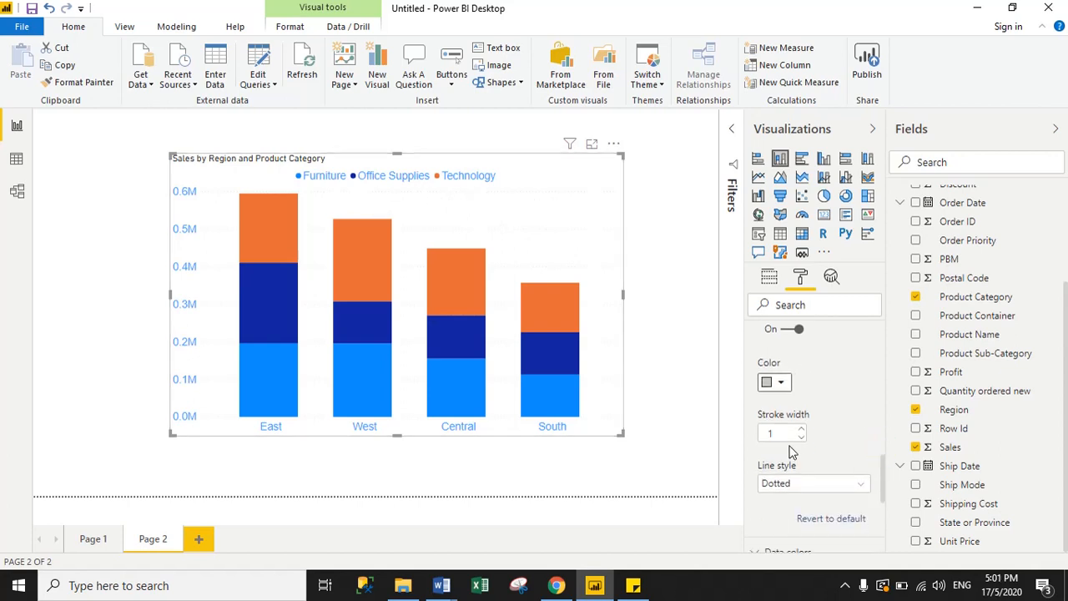
click(827, 413)
drag(780, 429, 757, 431)
click(788, 484)
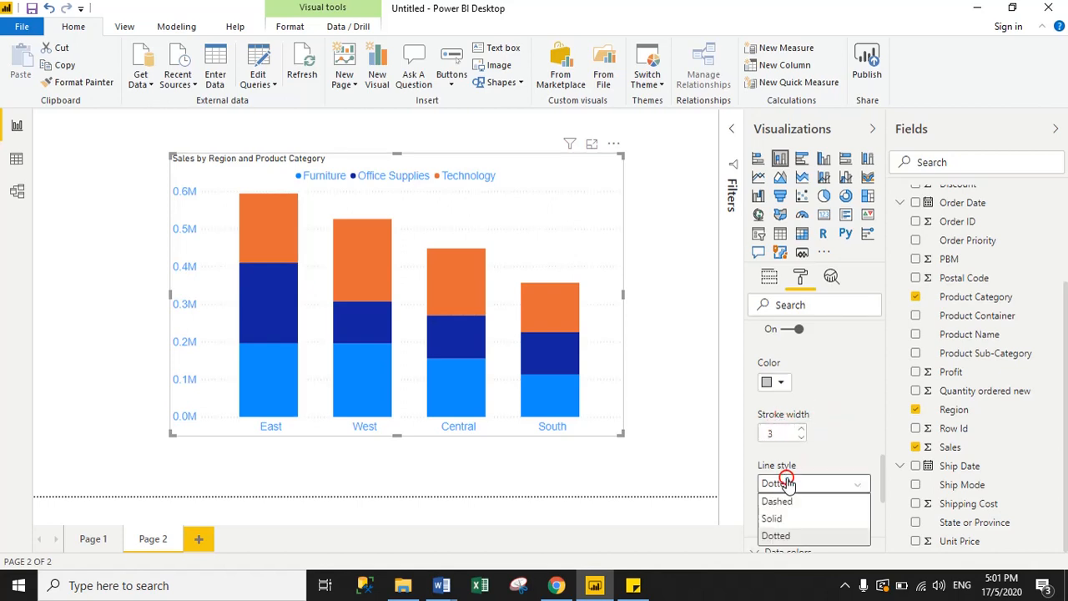
click(780, 504)
click(791, 488)
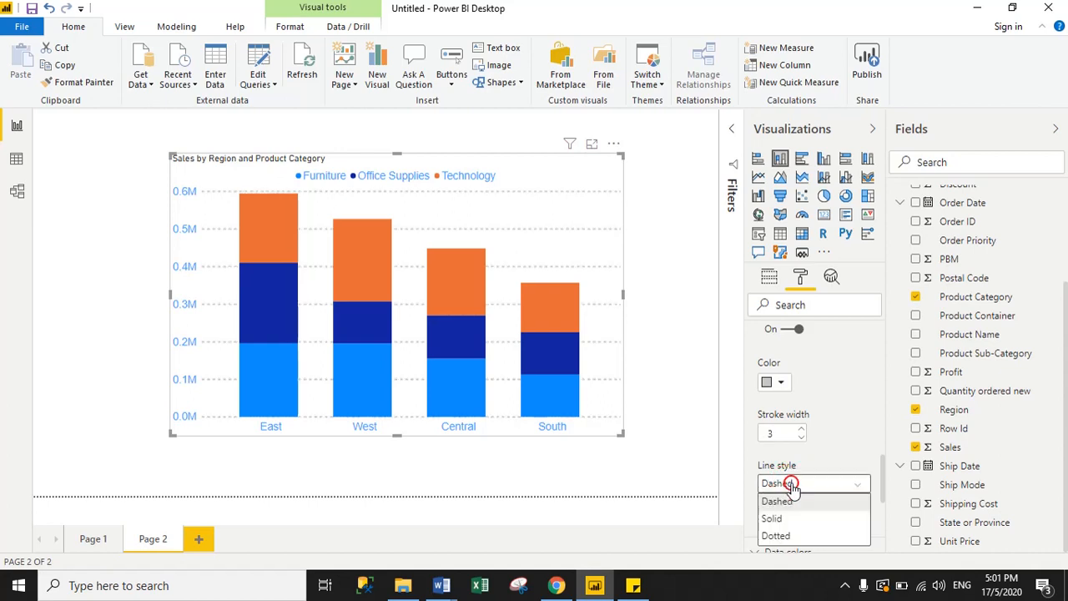
click(777, 517)
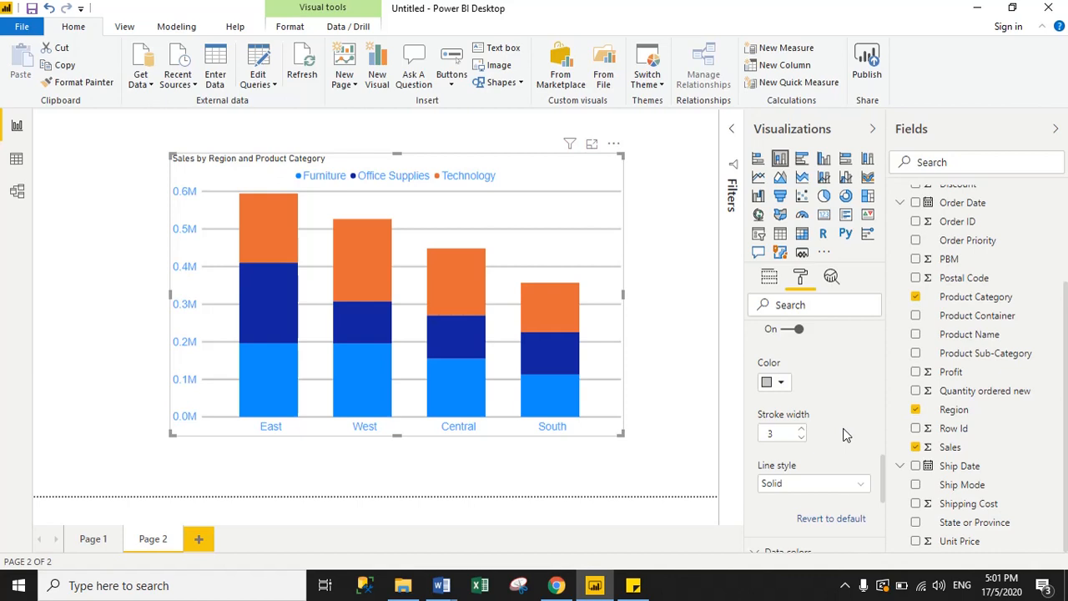
Set the Y axis gridlines to stroke width 1 with the Dotted line style
click(769, 433)
key(BackSpace)
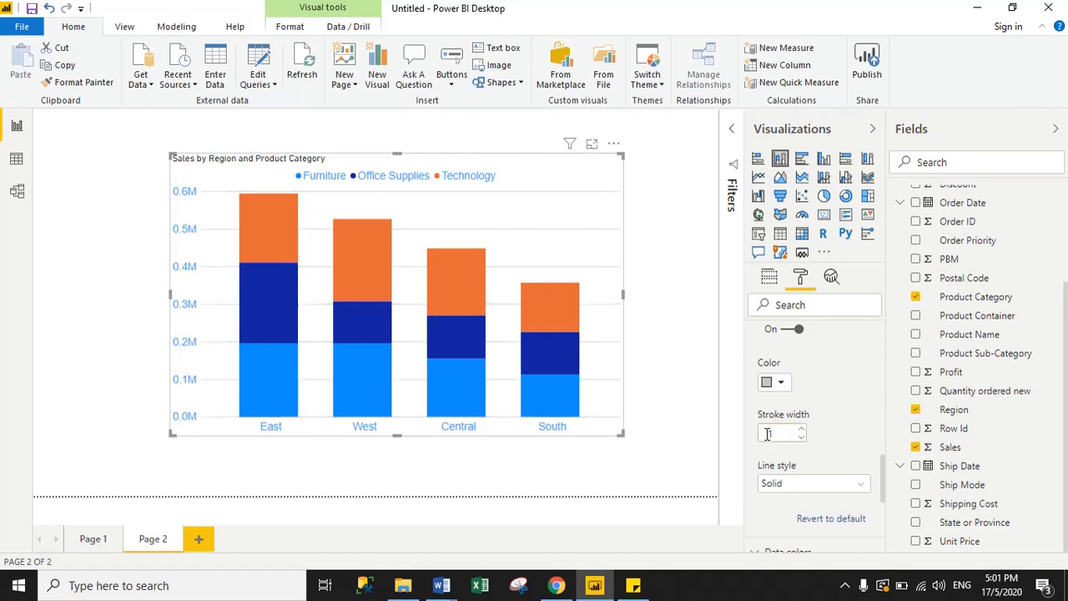
click(802, 488)
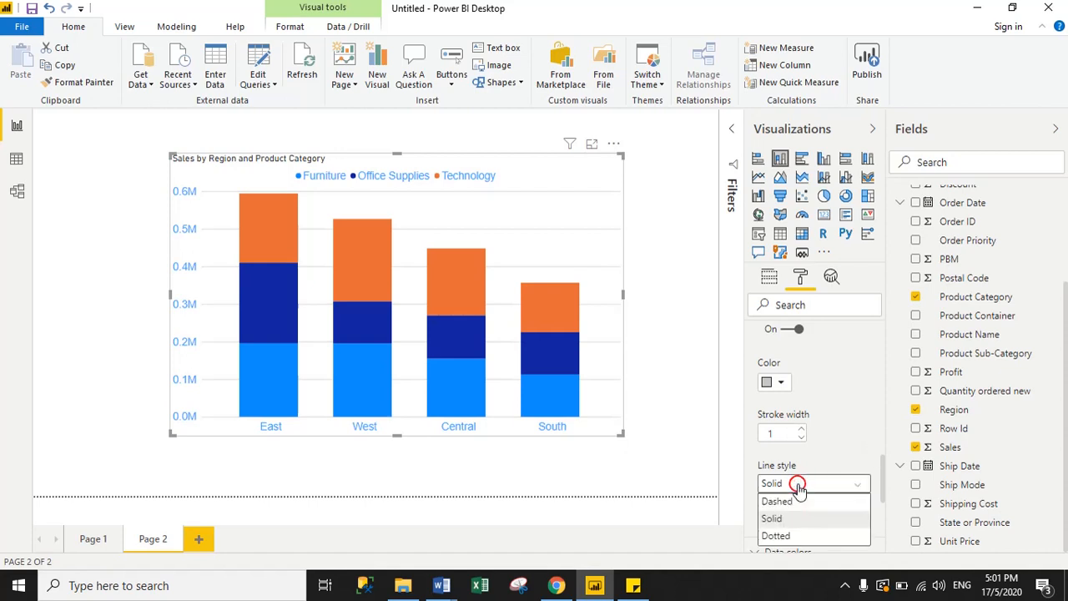
click(768, 535)
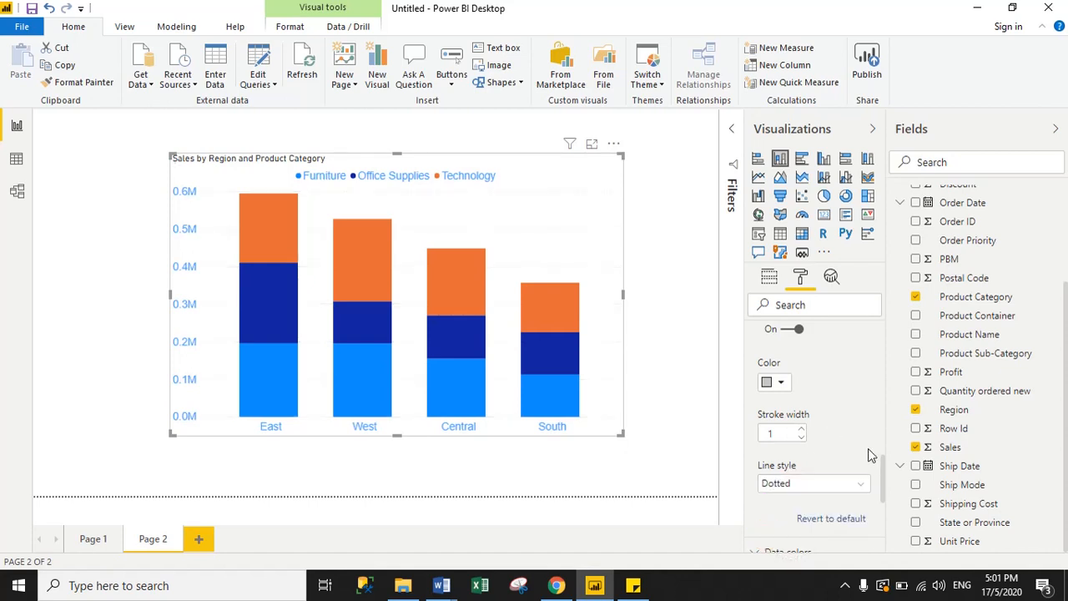
Set the data colors to yellow for Furniture and bright blue for Office Supplies
drag(881, 466, 883, 342)
click(753, 346)
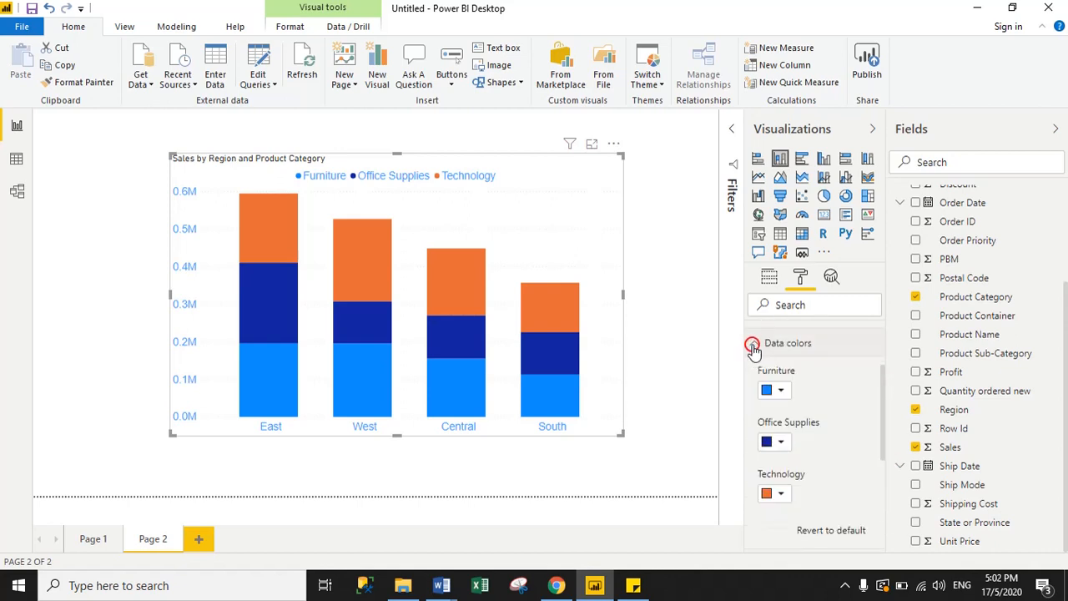
click(783, 397)
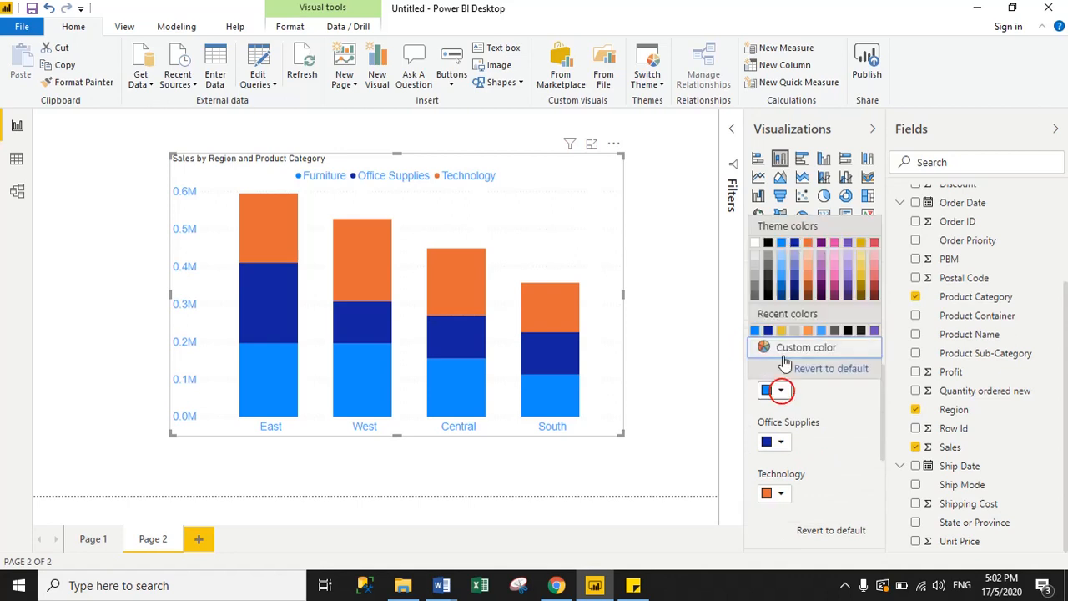
click(782, 329)
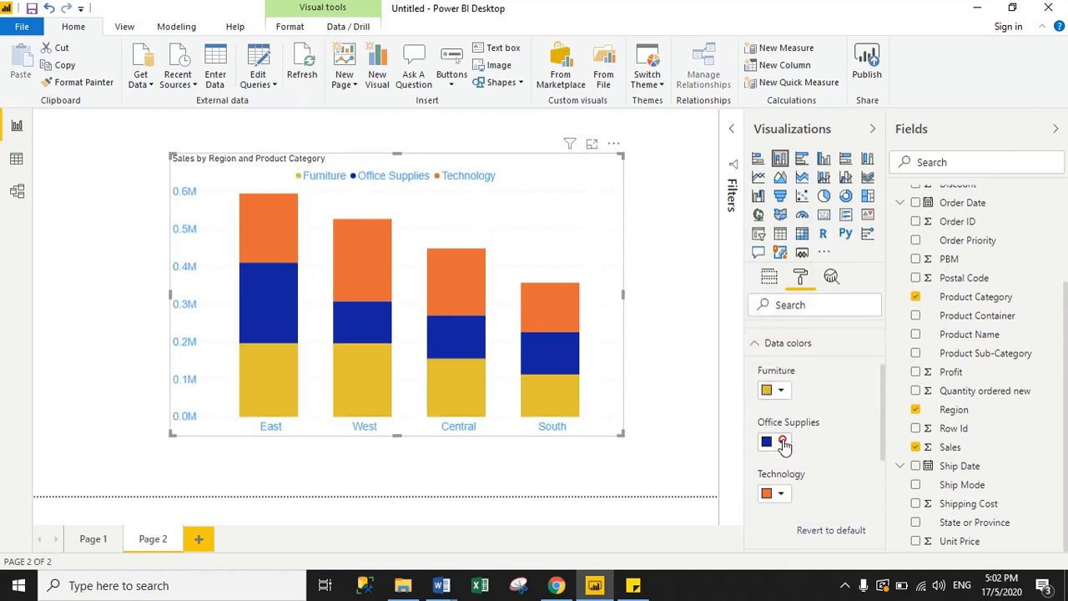
click(780, 442)
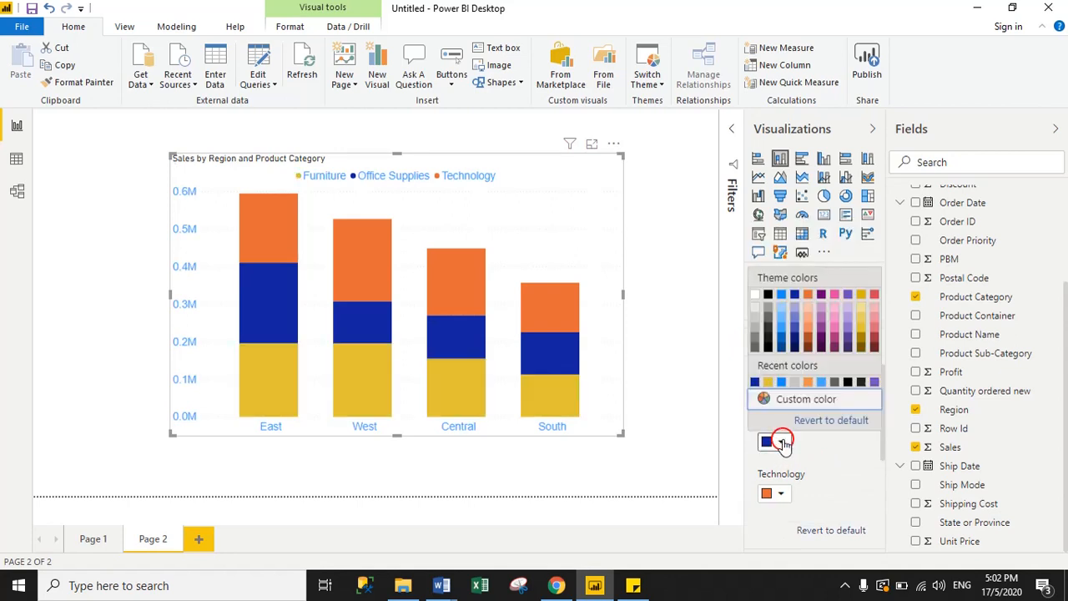
click(781, 381)
scroll(843, 409, down, 2)
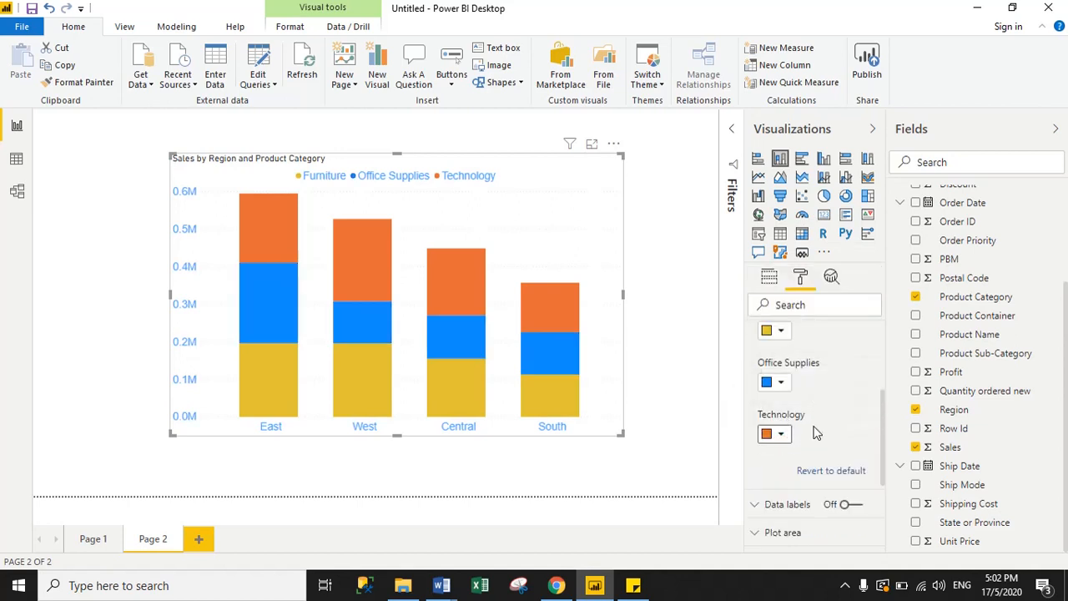
drag(884, 442, 886, 386)
click(754, 406)
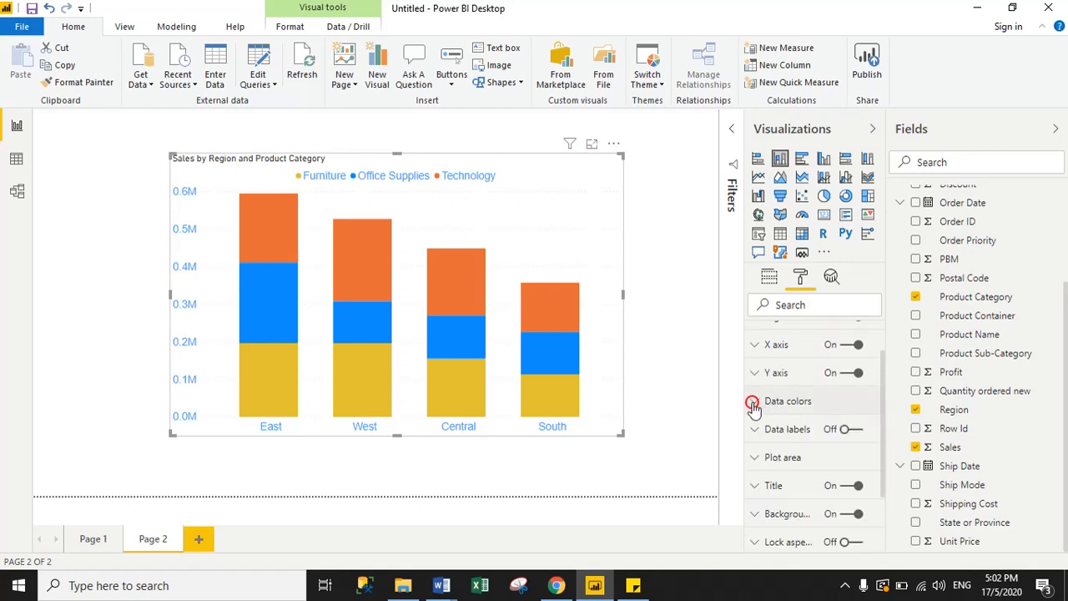
Turn on the data labels for the column chart
scroll(883, 394, down, 1)
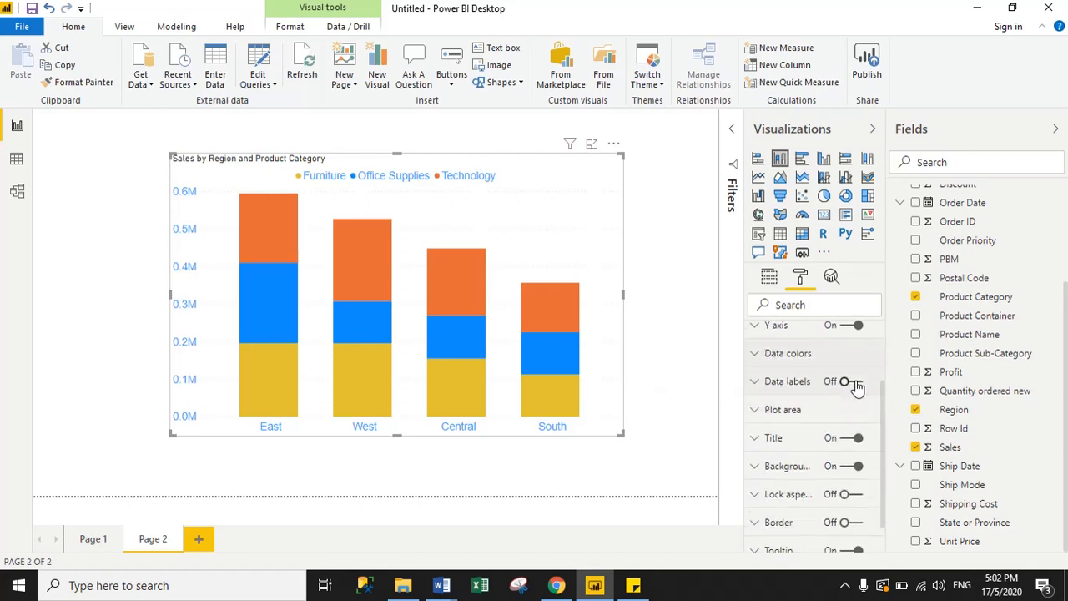
click(855, 384)
mouse_move(358, 258)
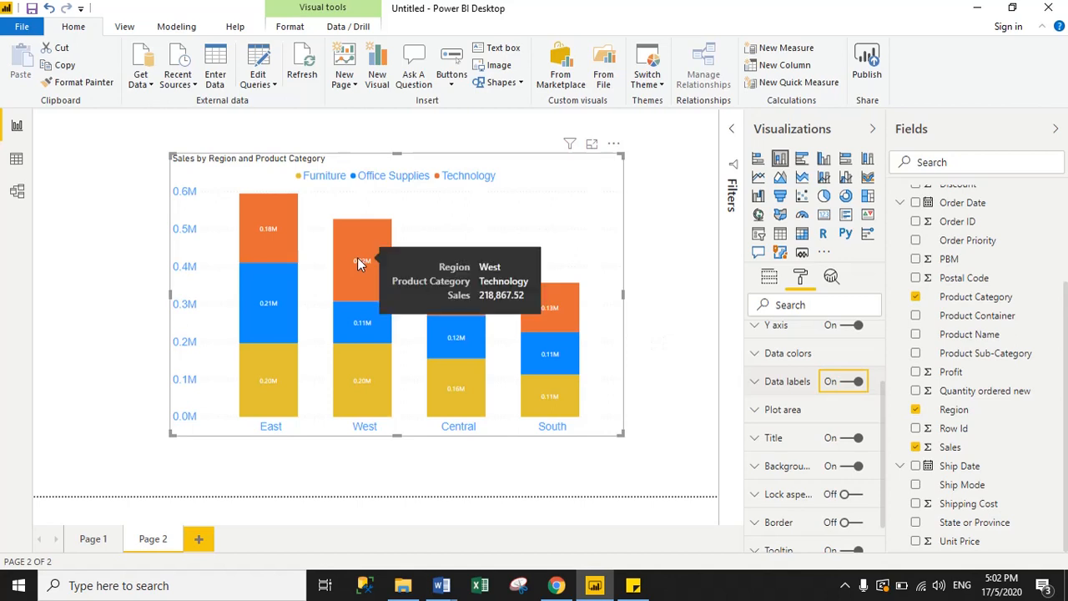
Try the Inside end and Inside base data label positions, and settle on Inside center
click(756, 381)
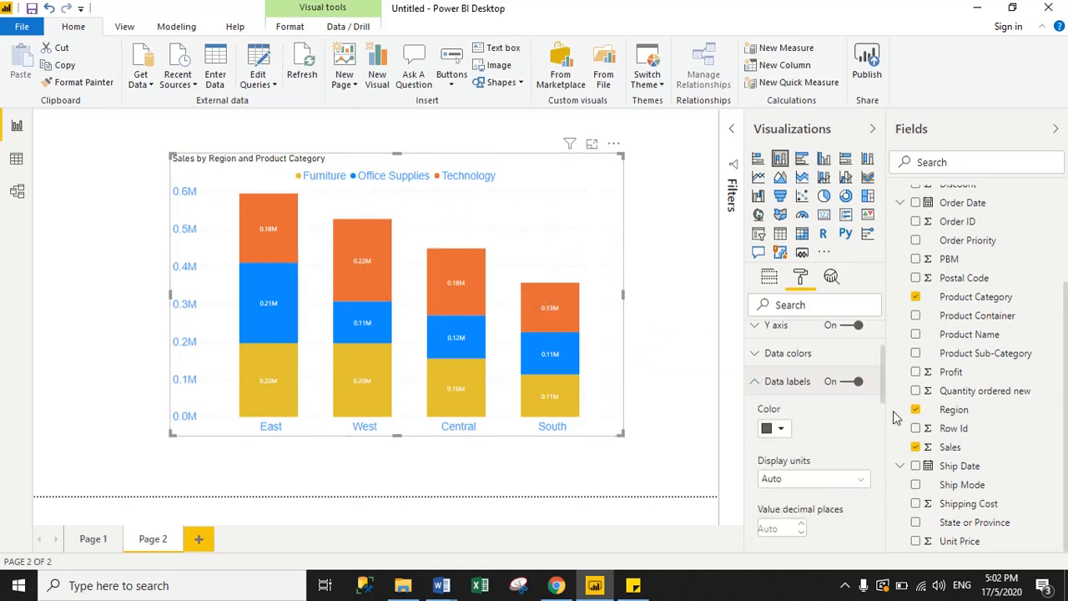
drag(883, 378, 878, 450)
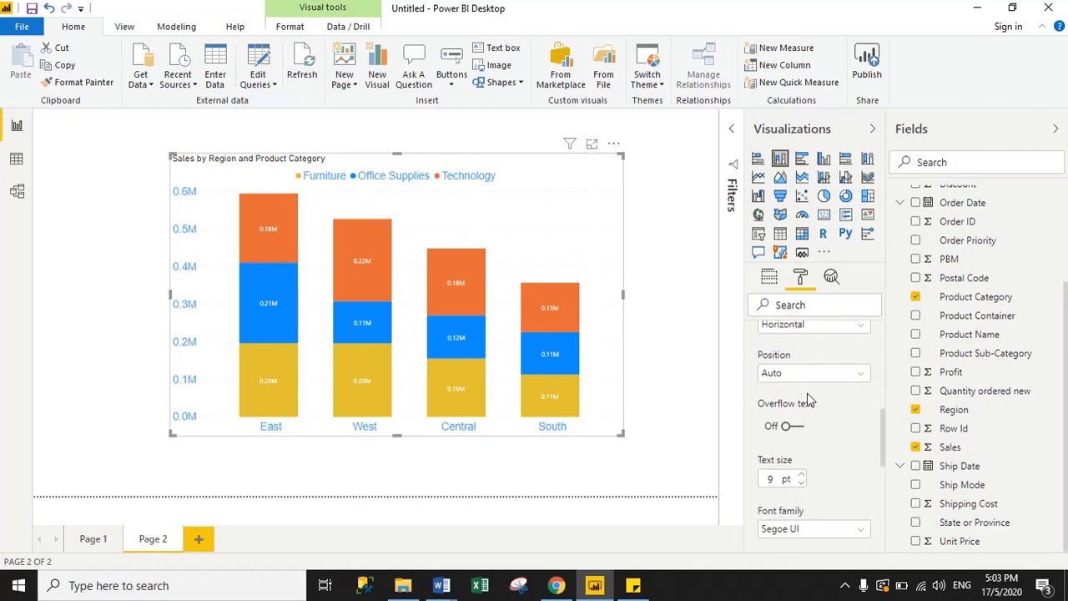
click(795, 375)
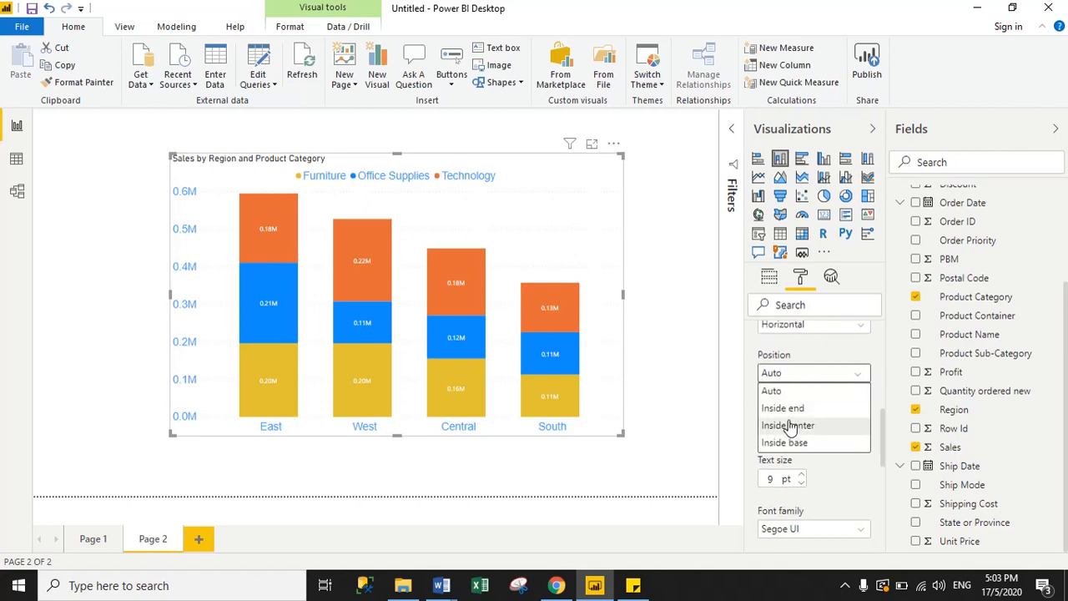
click(784, 409)
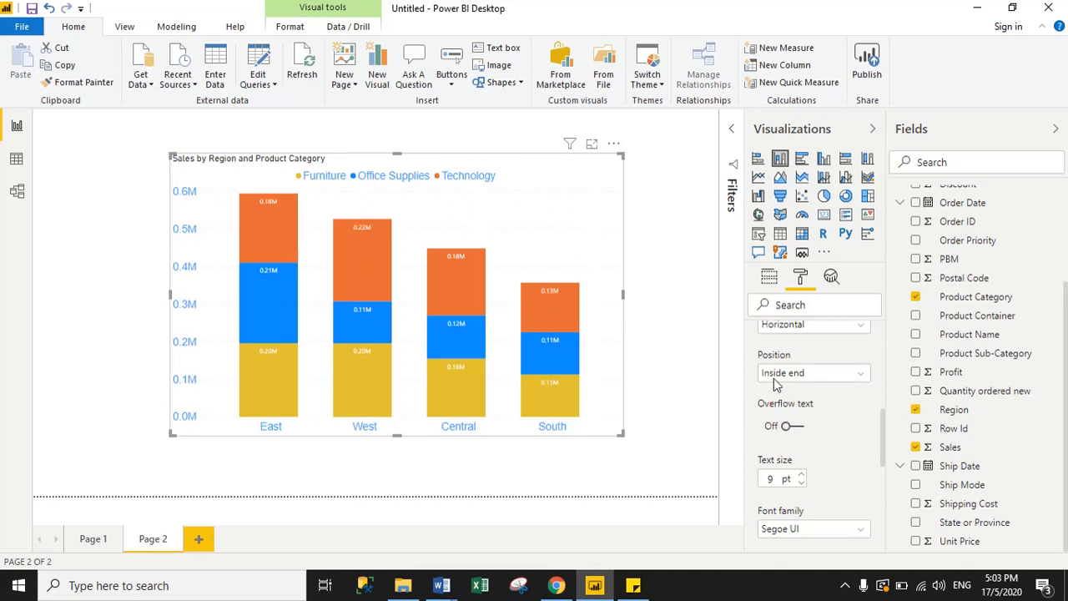
click(775, 383)
click(780, 444)
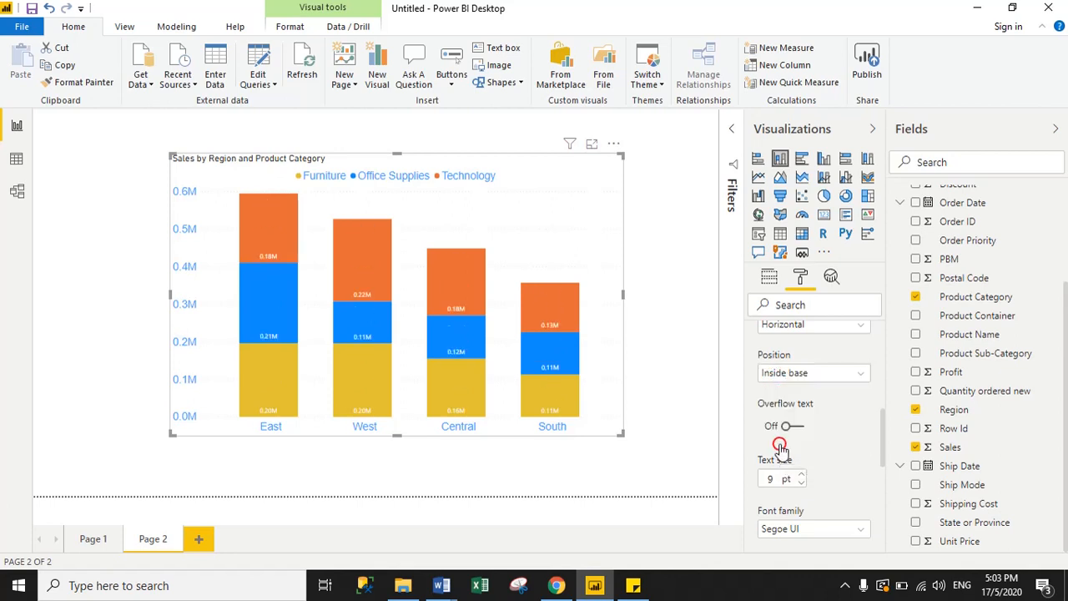
click(800, 374)
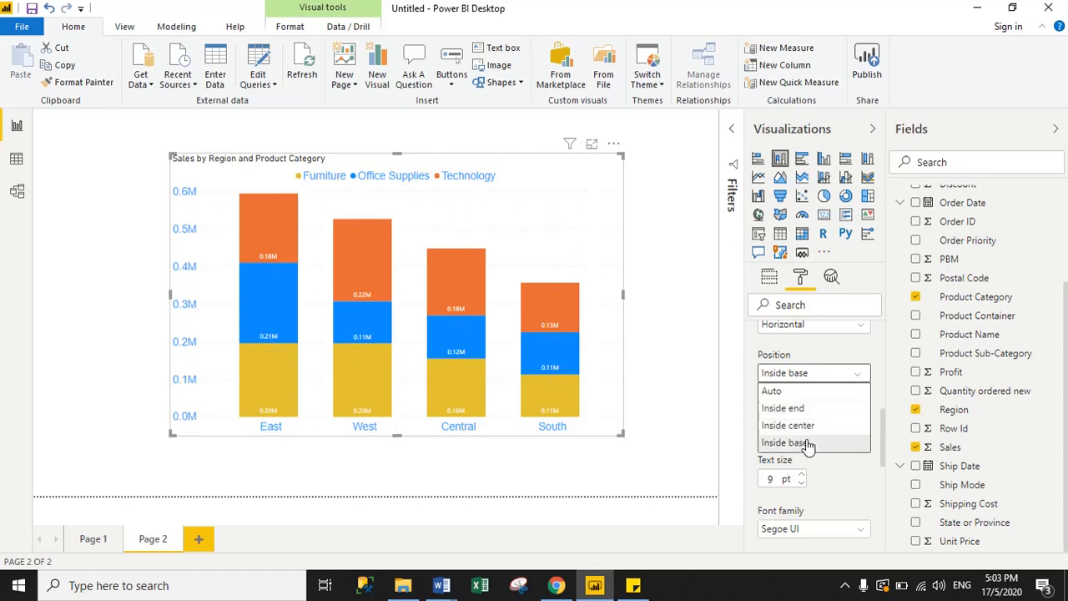
click(787, 424)
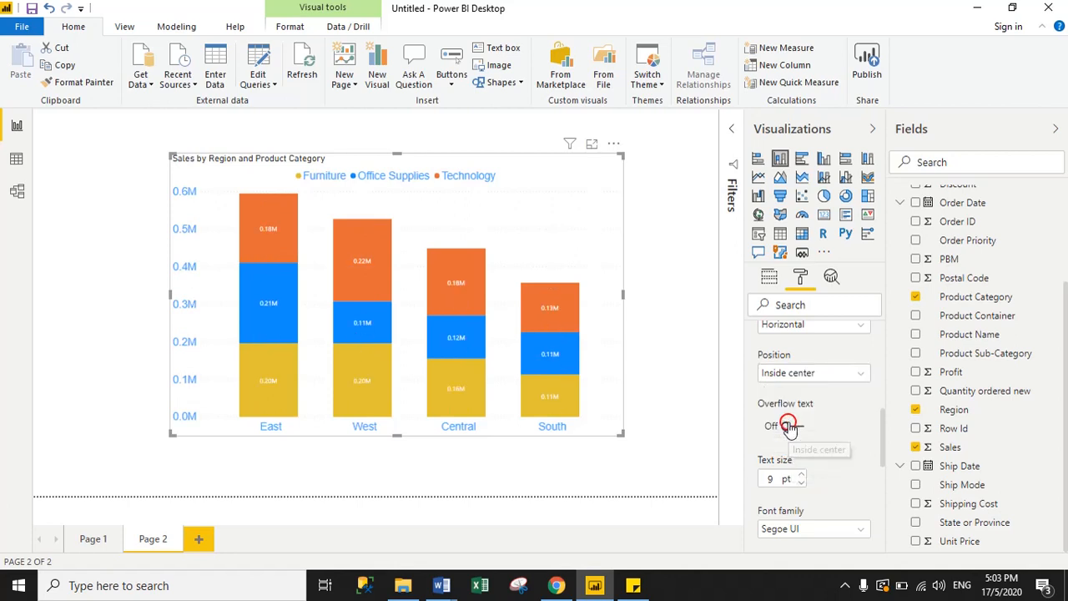
Change the data label color to a dark charcoal shade
scroll(885, 423, up, 1)
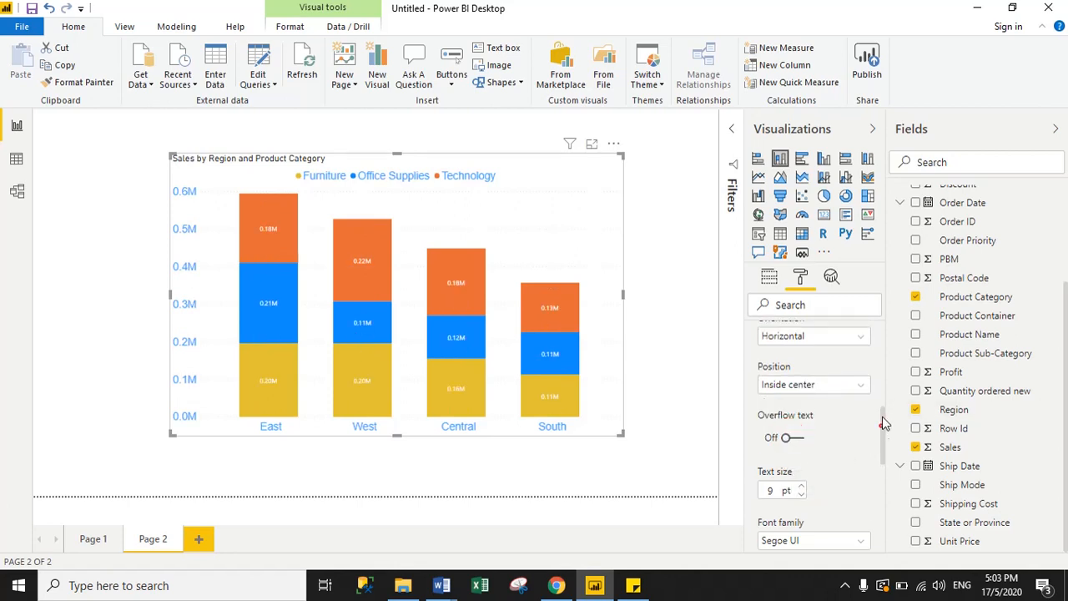
drag(884, 423, 884, 349)
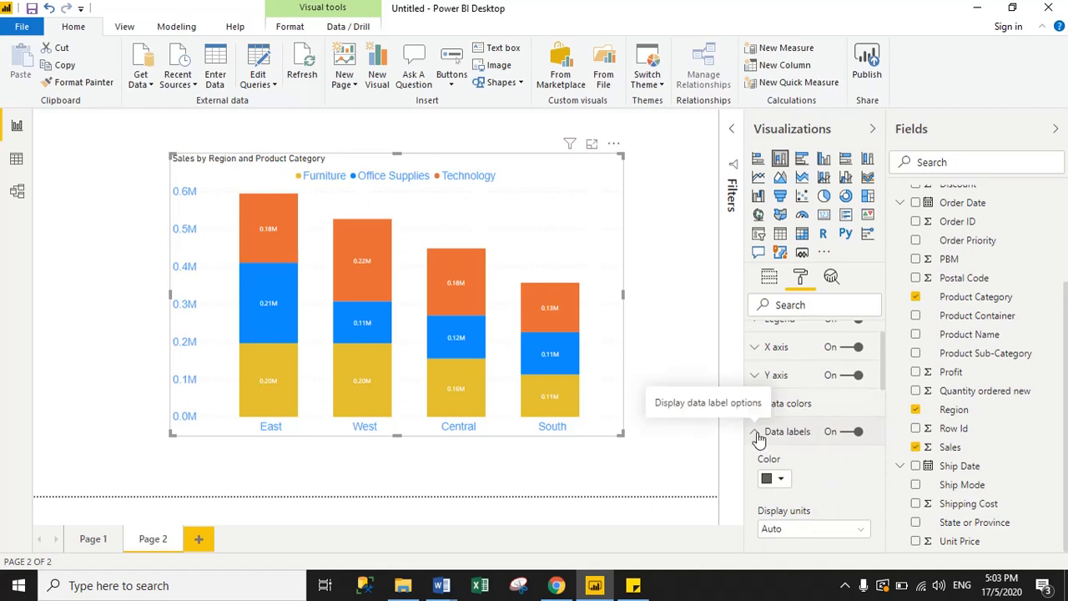
click(779, 479)
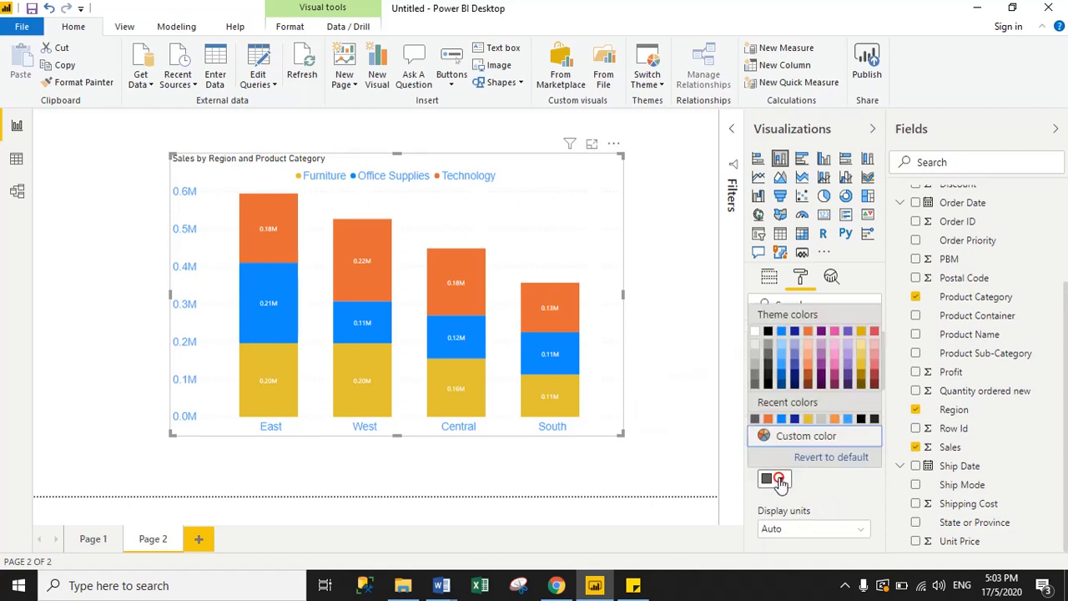
click(768, 369)
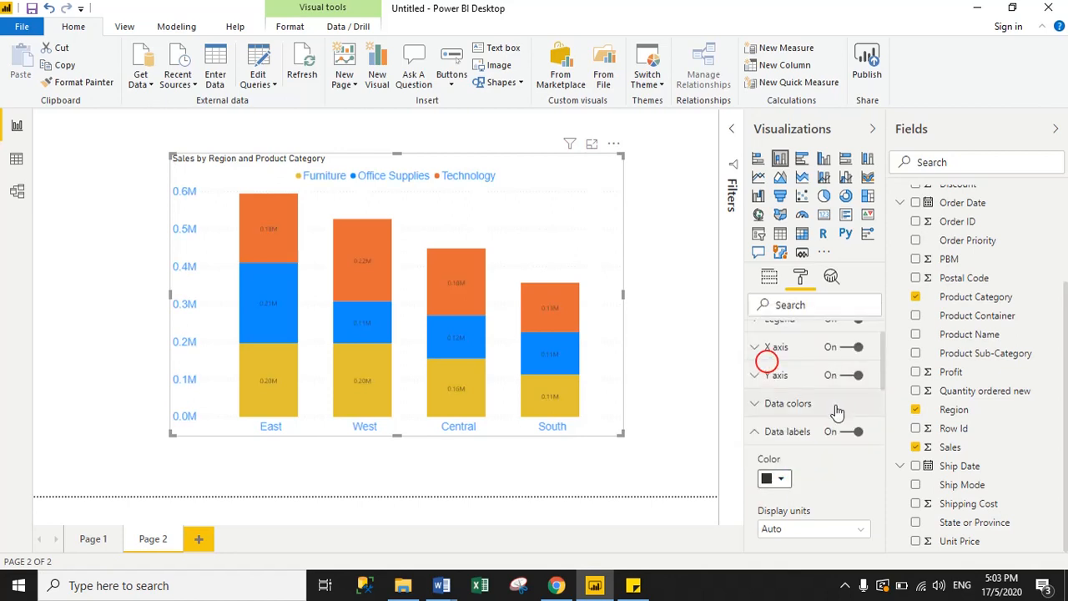
click(755, 431)
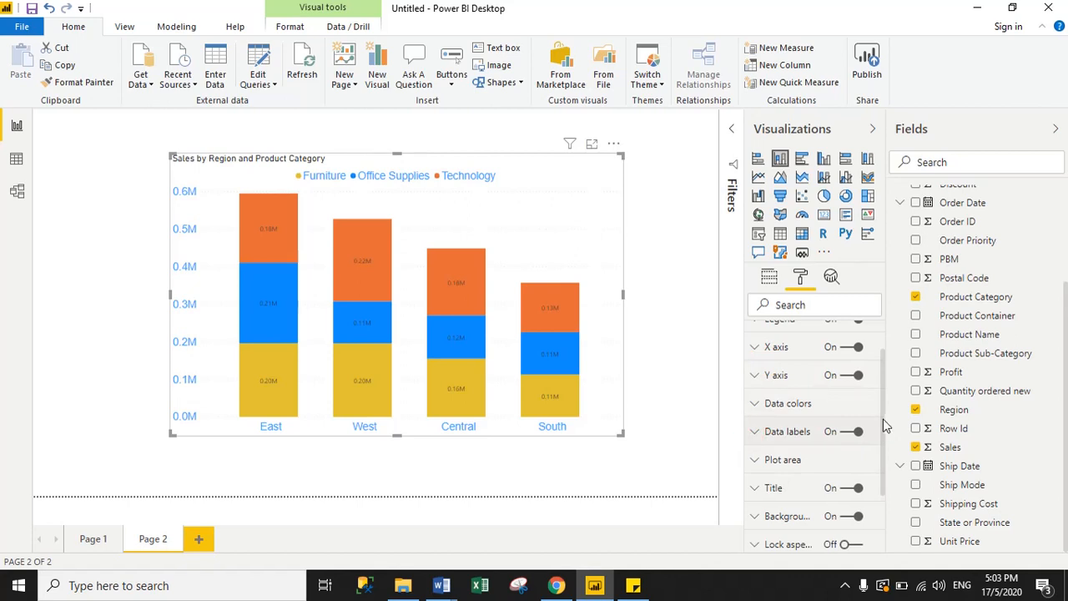
Try to set the chart title's font color to light blue
drag(883, 419, 885, 491)
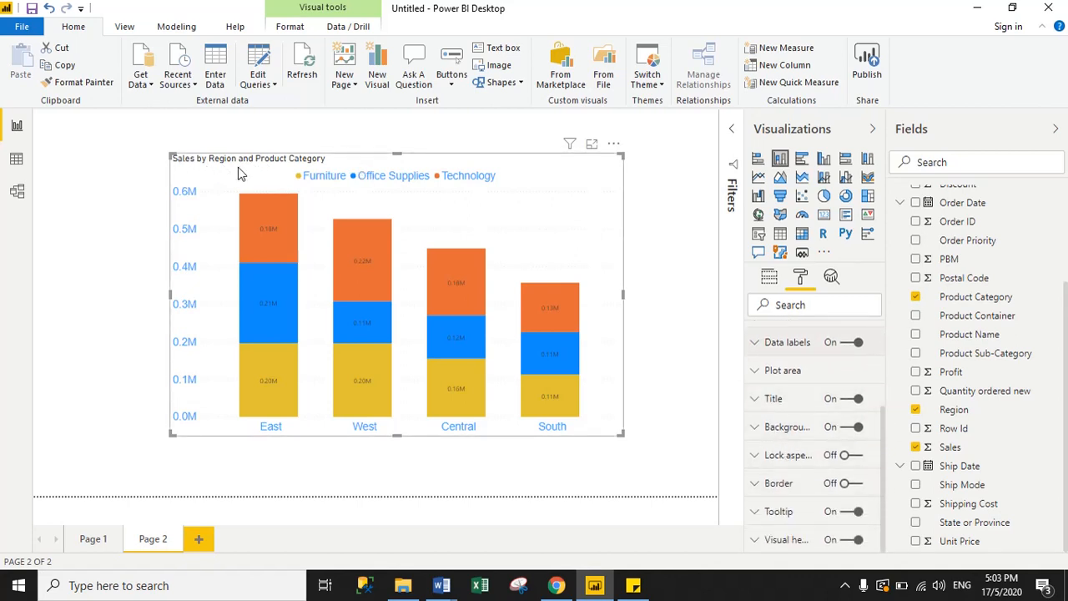
click(757, 398)
drag(763, 445, 850, 447)
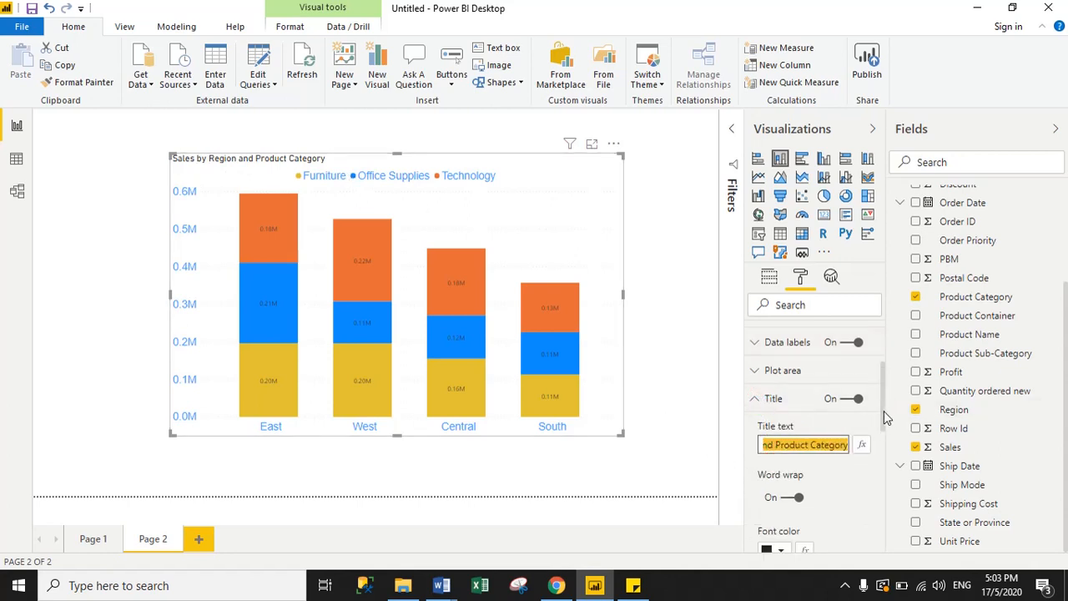
drag(883, 409, 885, 448)
click(782, 425)
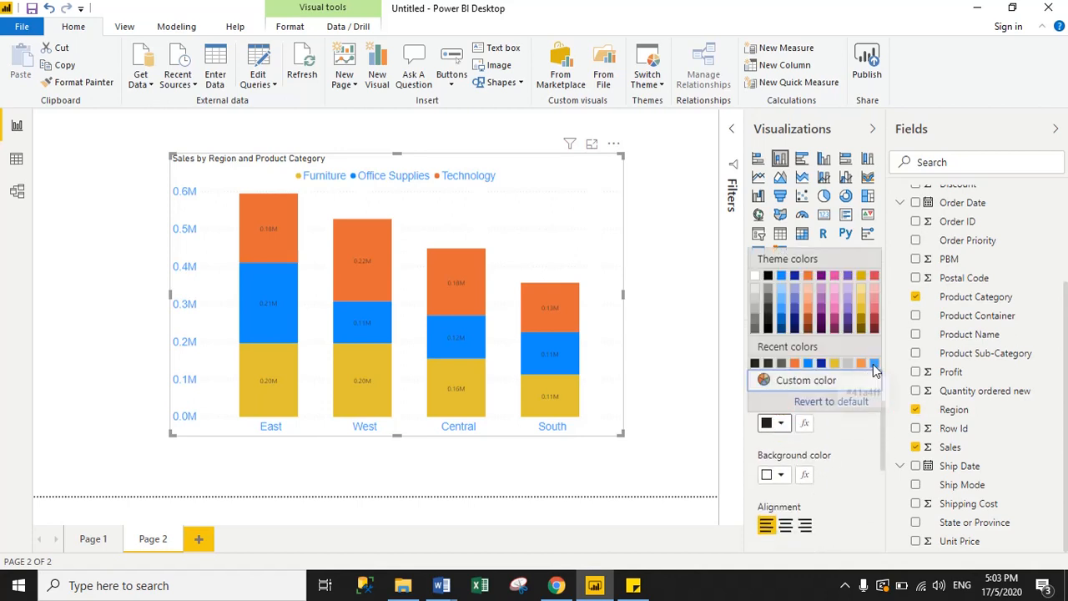
click(873, 367)
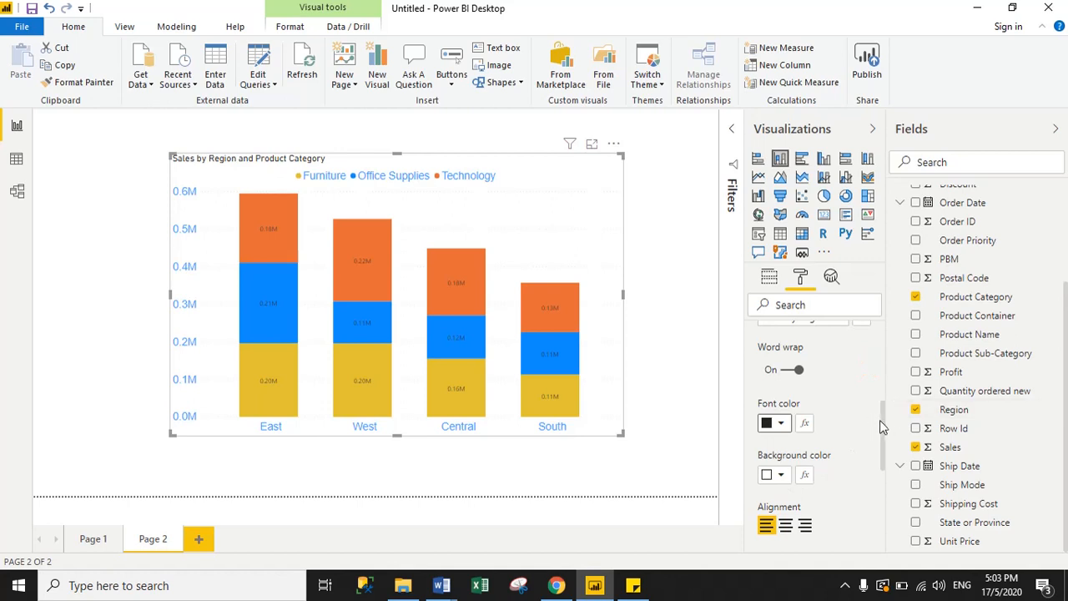
Set the chart title's text size to 30 pt and its font family to Arial
drag(883, 426, 885, 469)
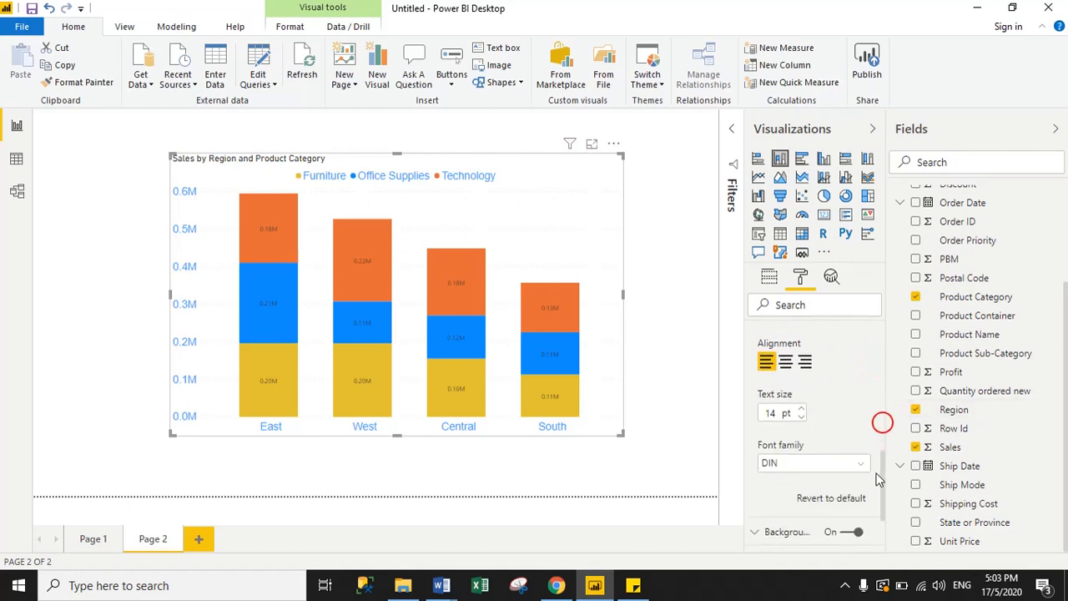
double_click(770, 412)
text(30)
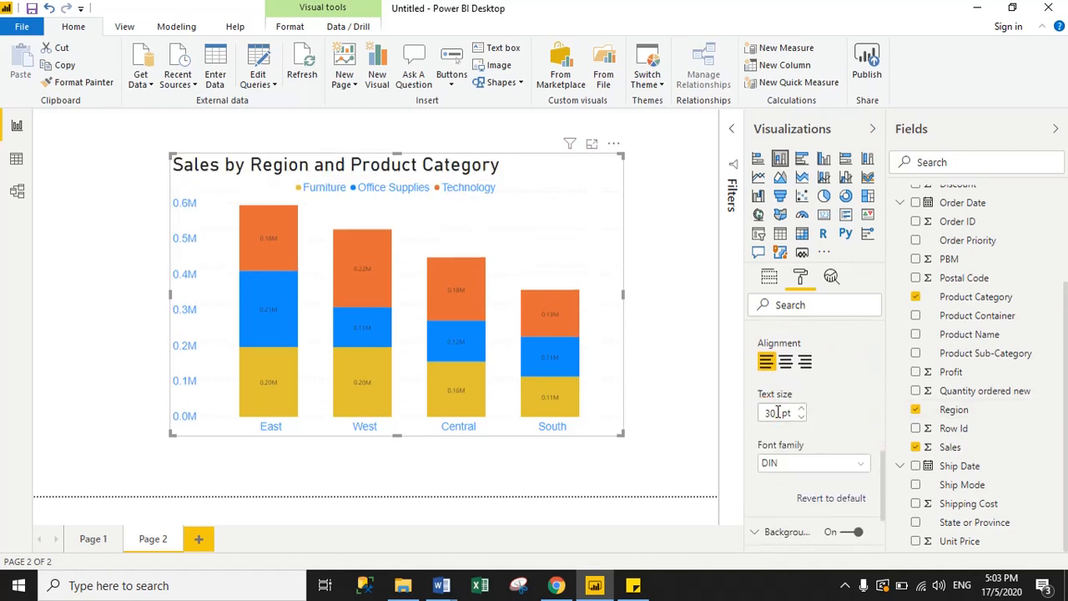
click(818, 462)
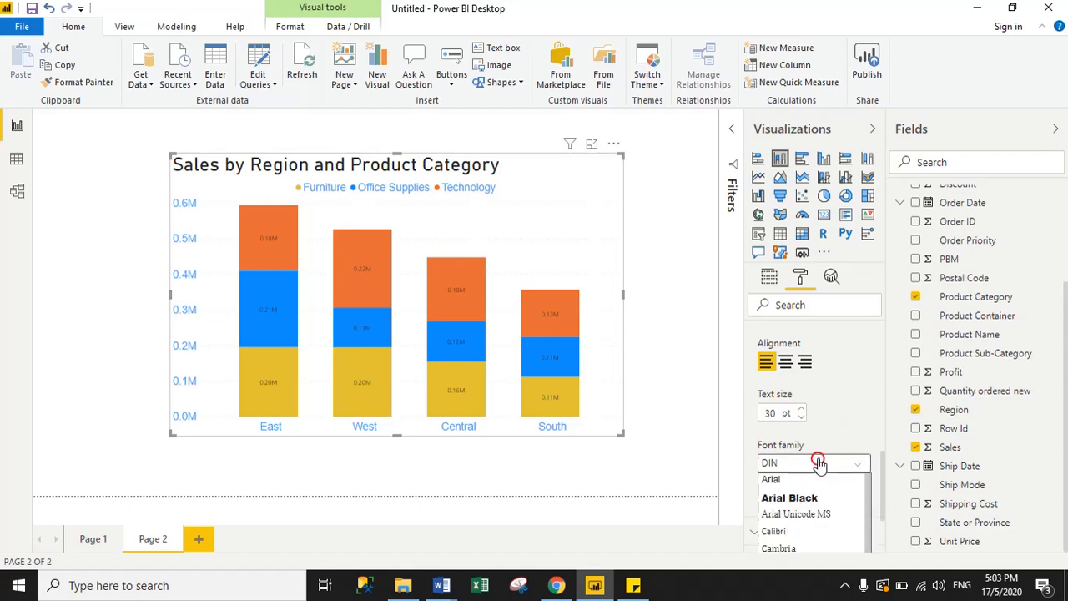
click(773, 484)
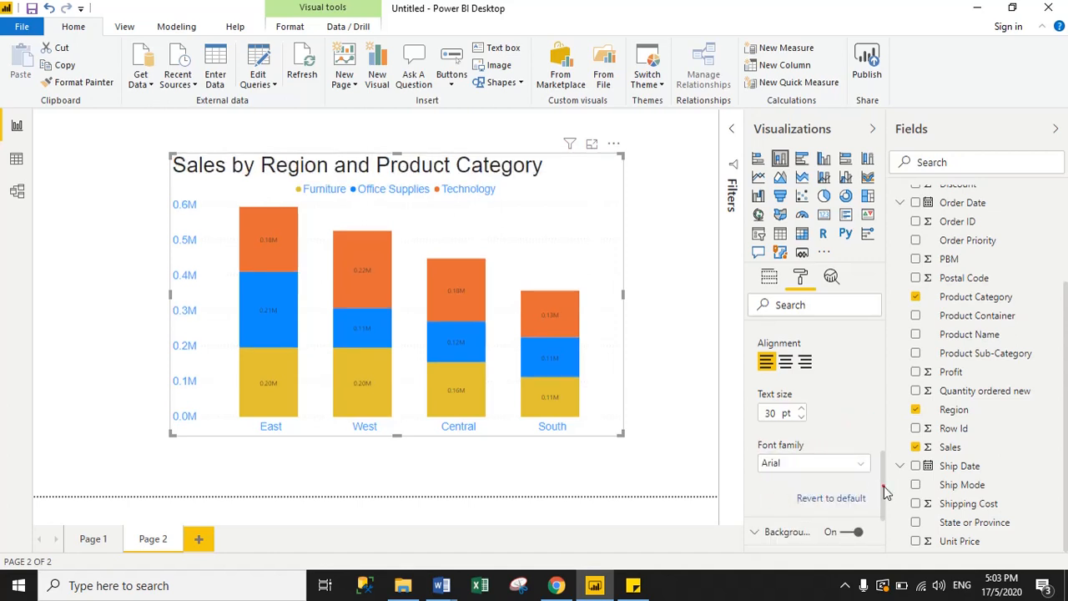
drag(887, 493, 891, 401)
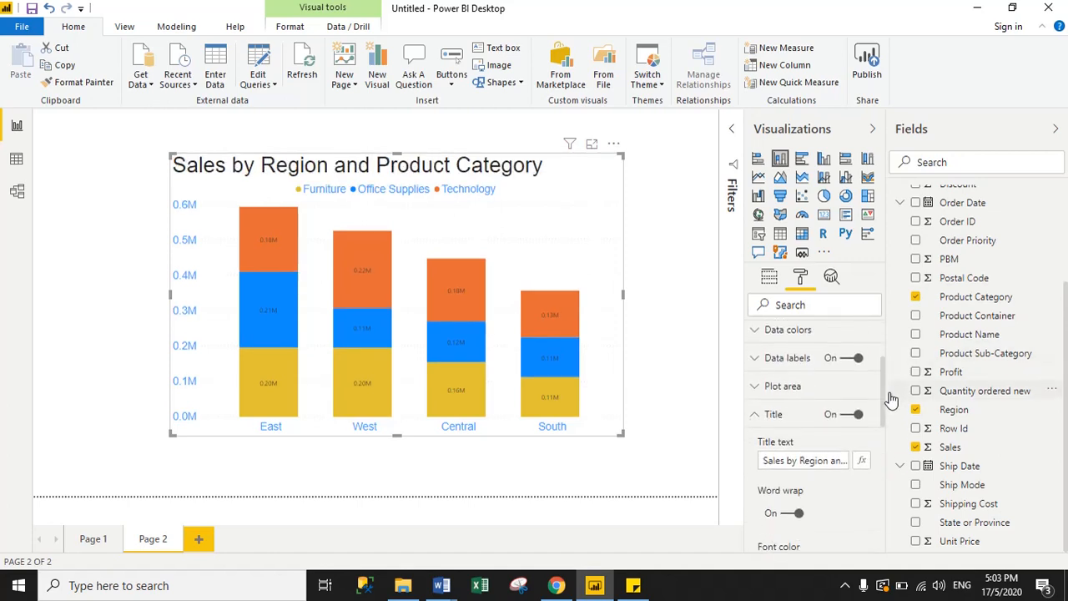
click(753, 418)
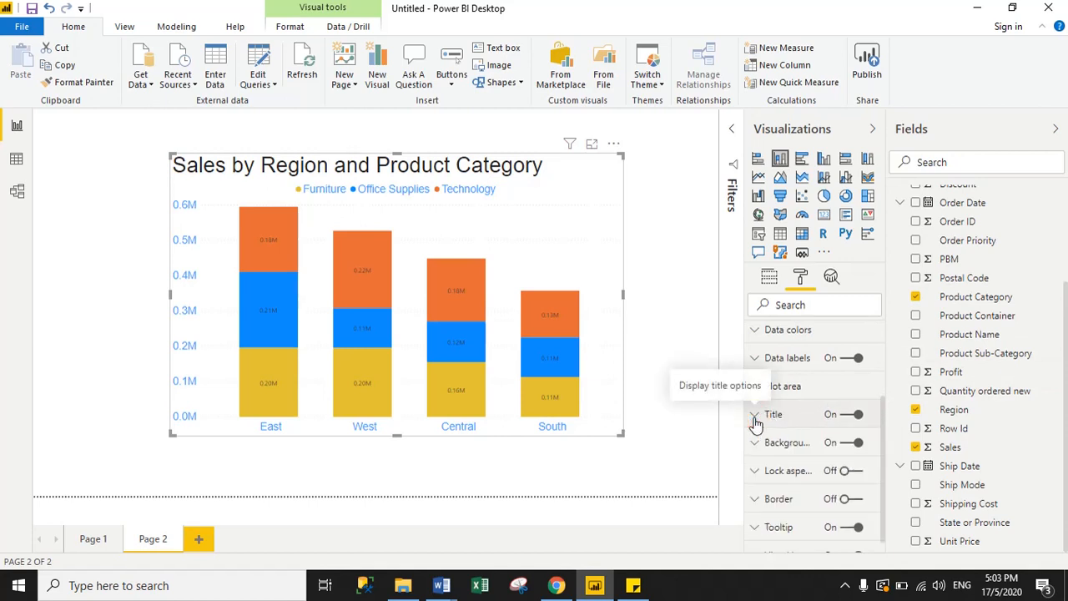
Turn on the chart border, color it light grey, and deselect the chart
click(858, 499)
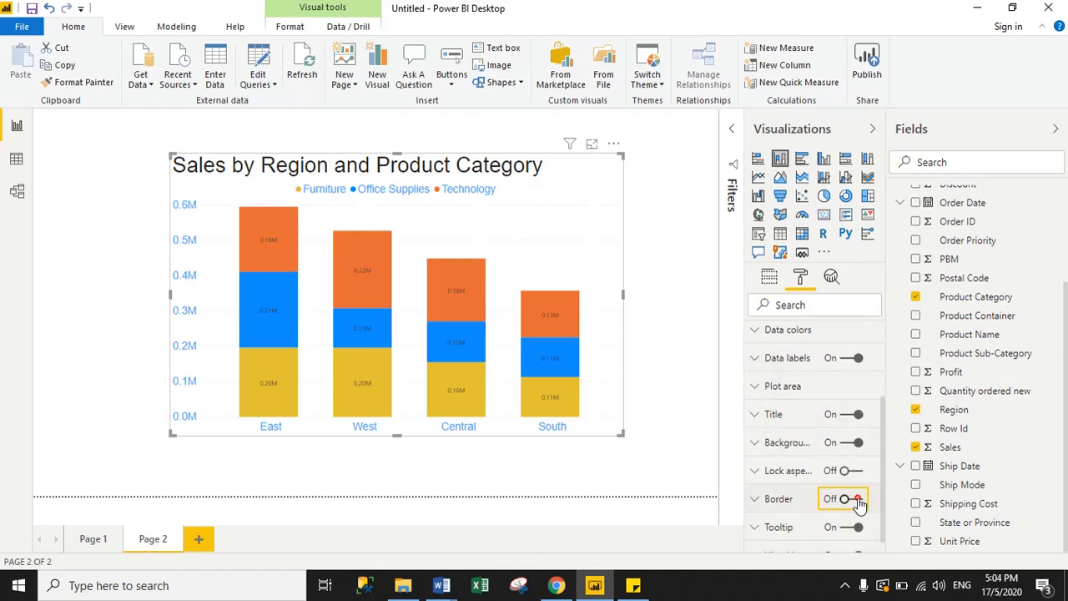
click(756, 499)
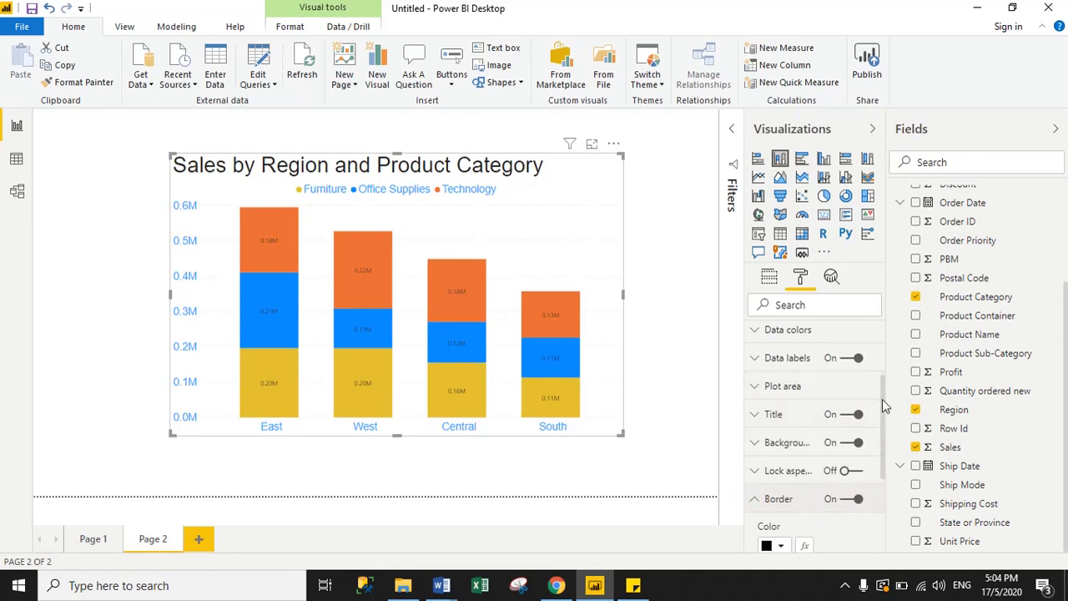
drag(885, 405, 882, 455)
click(780, 420)
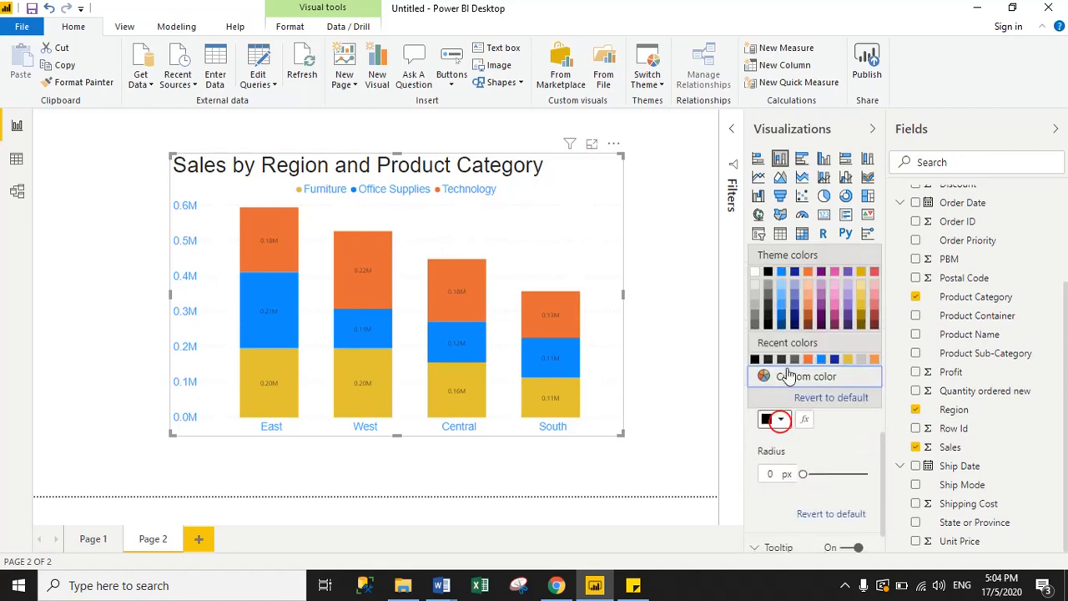
click(851, 358)
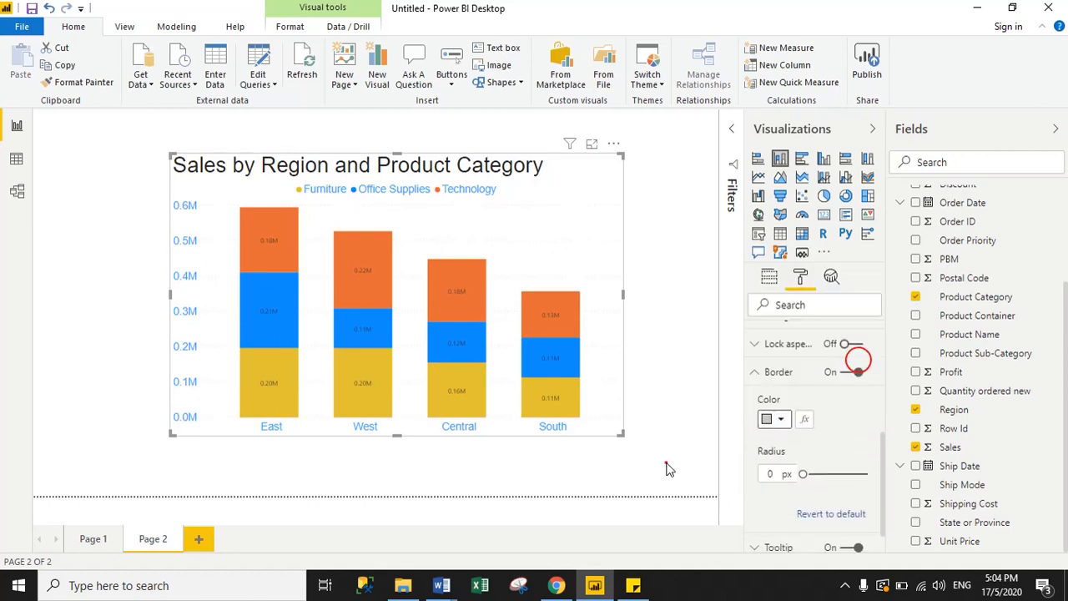
click(668, 467)
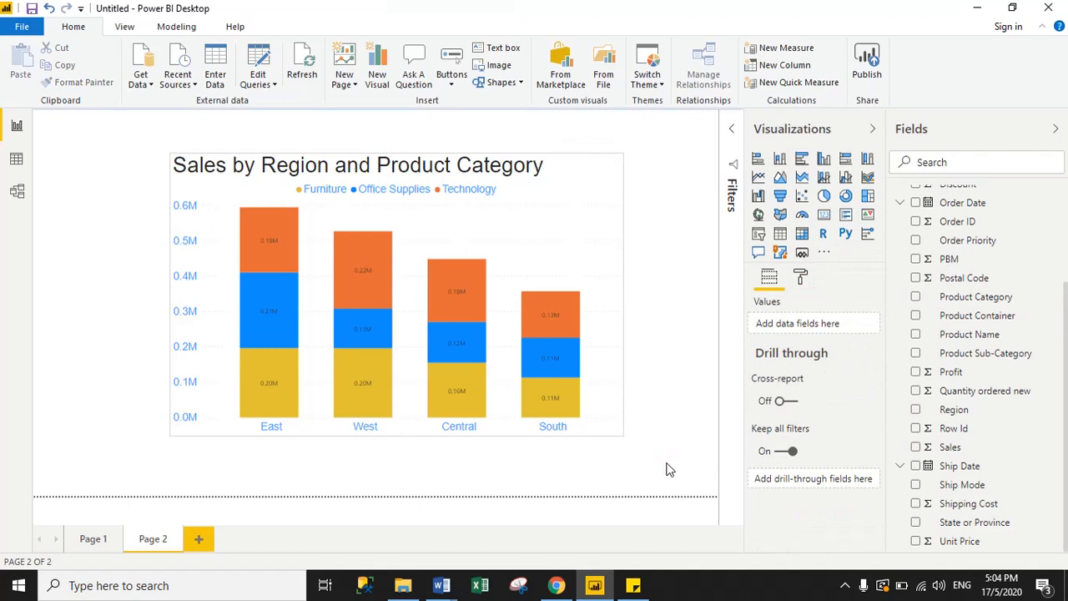